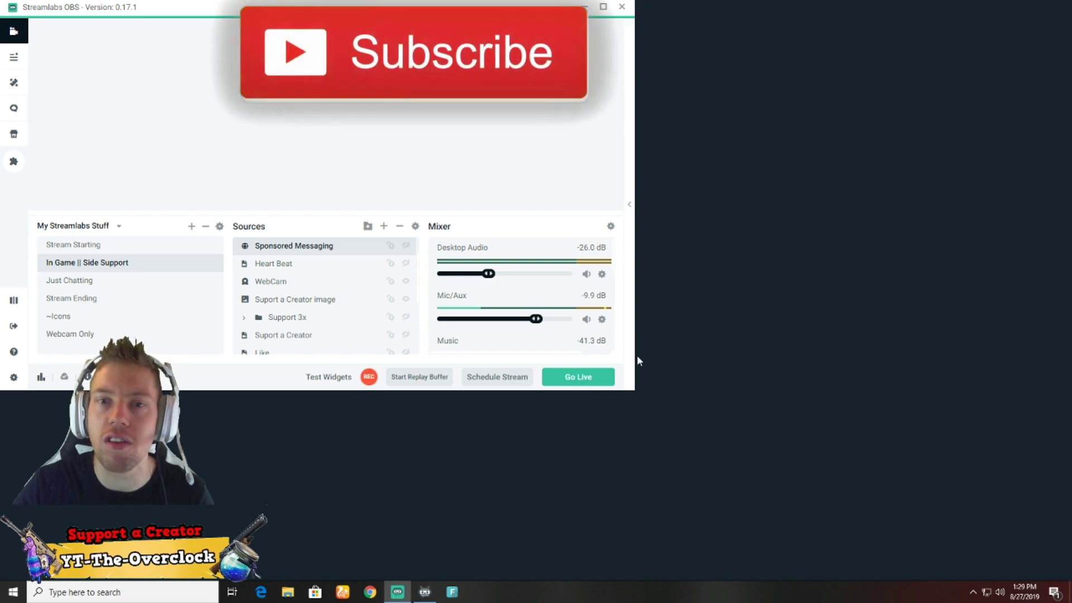
Maximize the Streamlabs OBS editor window with Win+Up
key("super+Up")
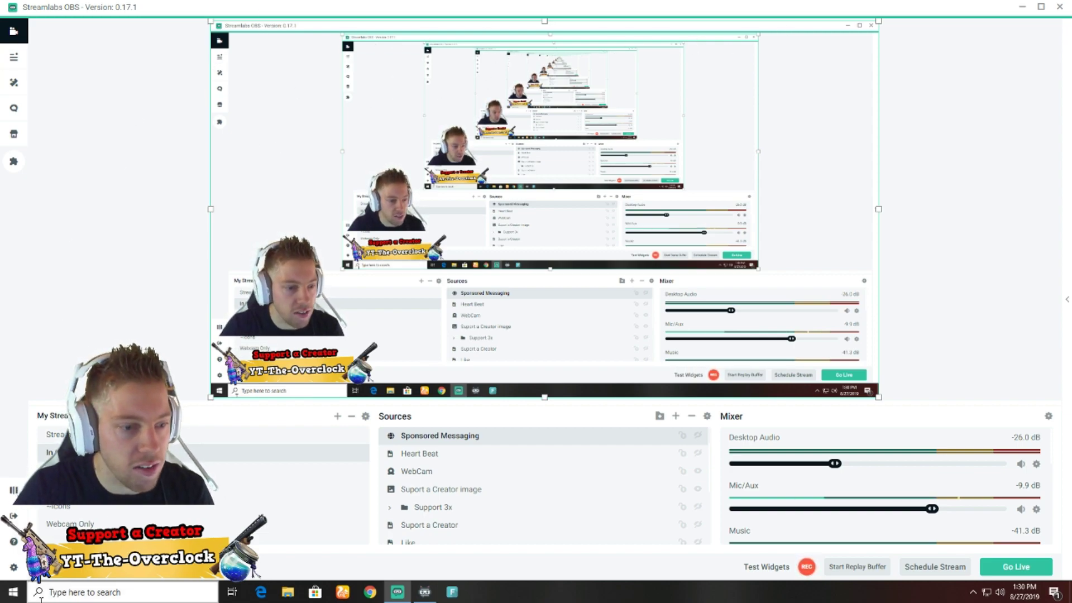
Open Streamlabs OBS Settings on the Scene Collections page
left_click(14, 567)
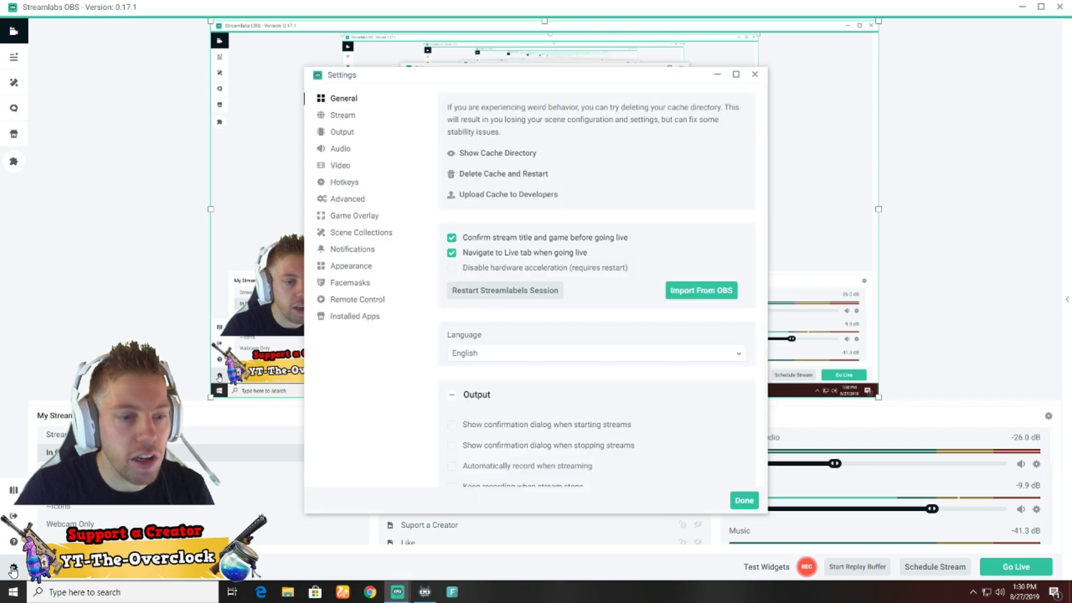
left_click(375, 232)
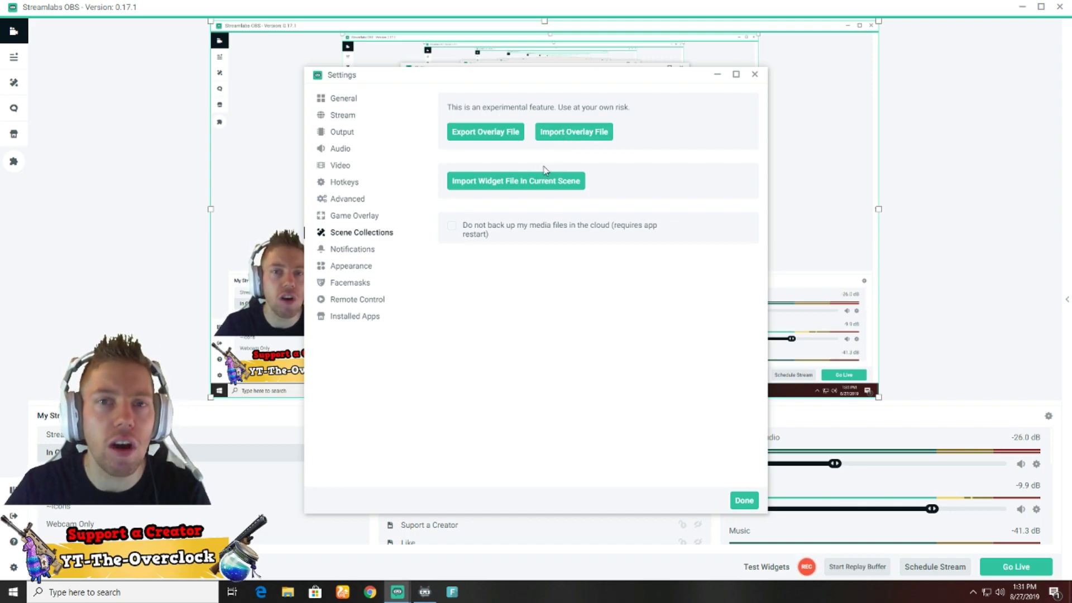
Start the overlay export and create a new Desktop folder named Streamlabs
left_click(498, 141)
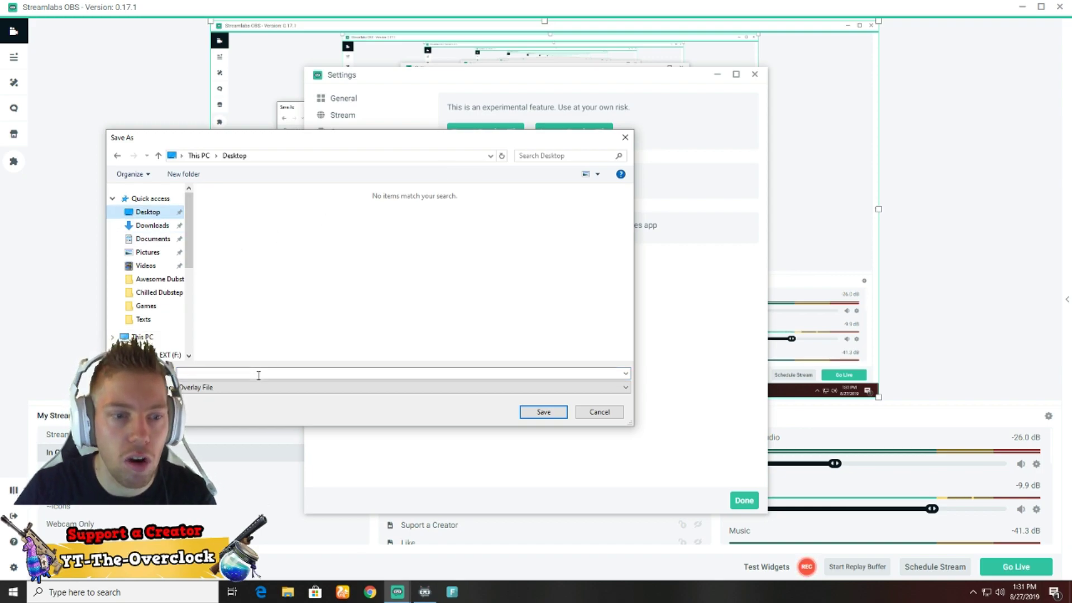
right_click(491, 277)
mouse_move(517, 381)
left_click(614, 382)
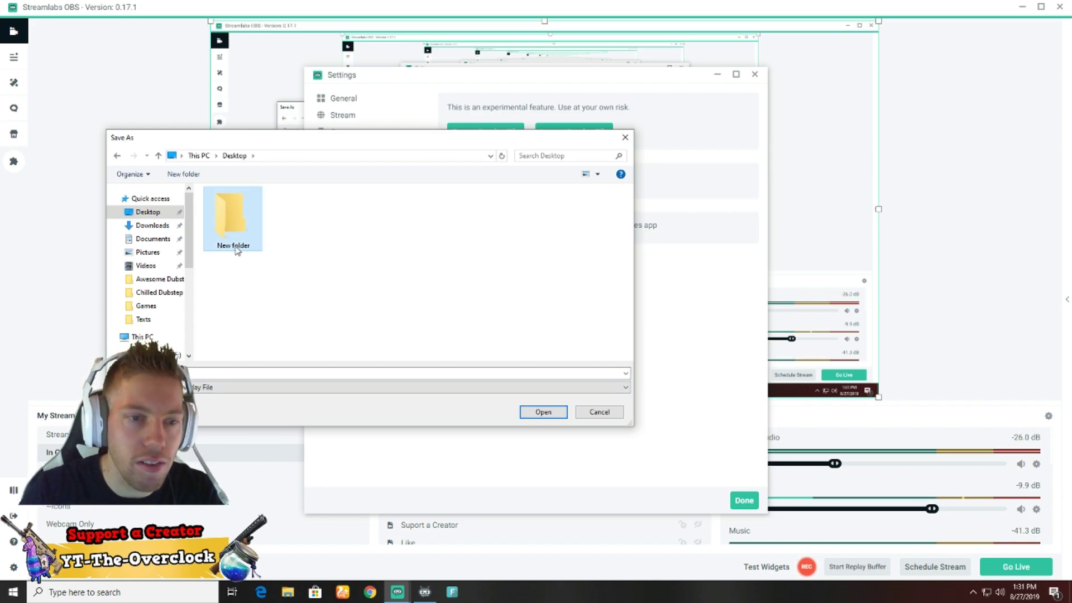
left_click(236, 246)
type("Streamlabs")
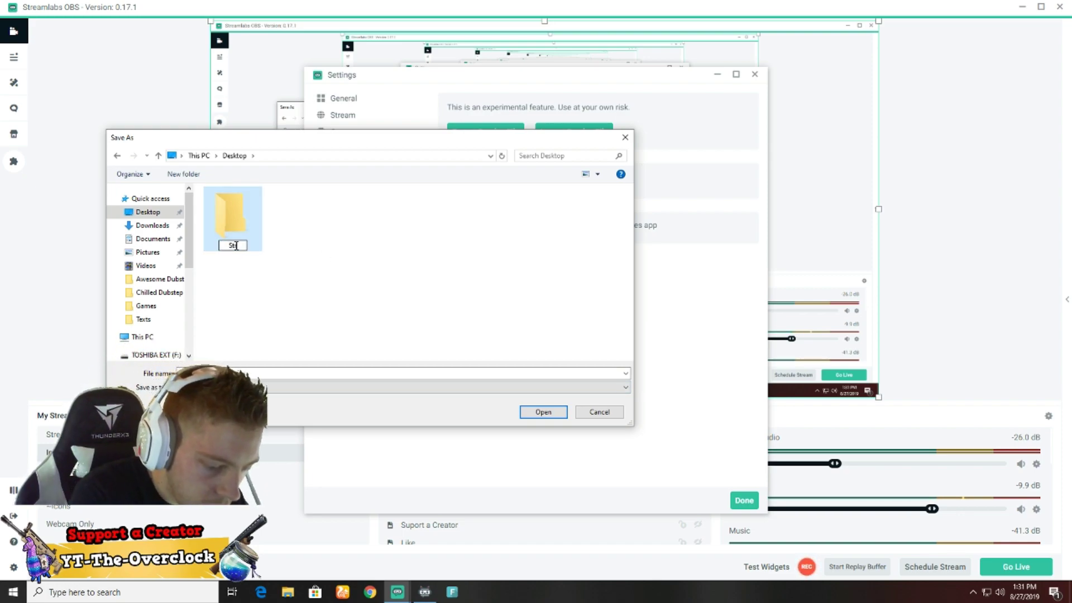
left_click(304, 280)
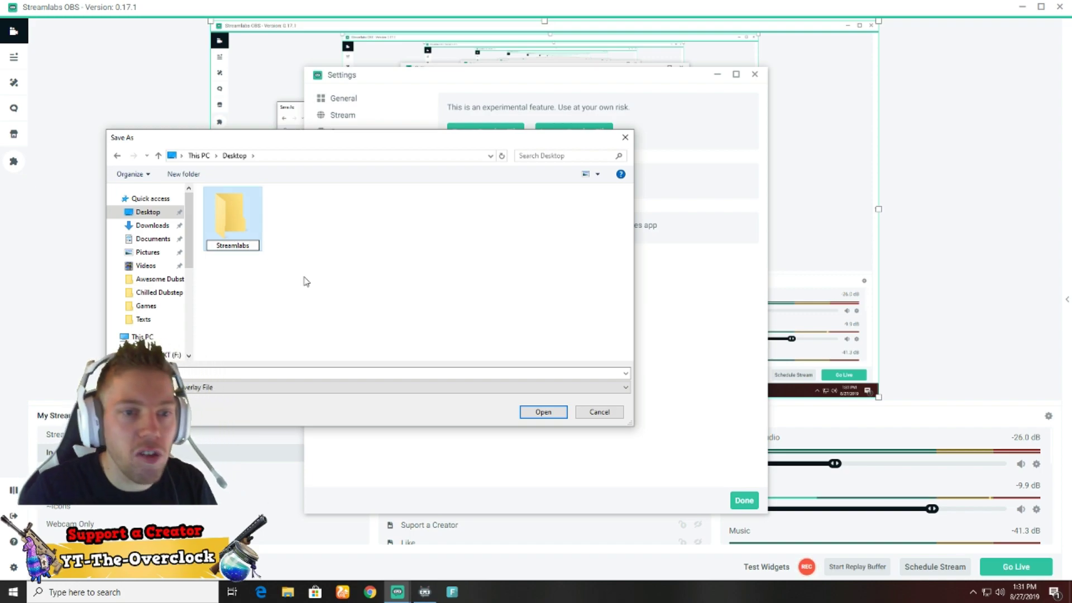
Save the overlay file as streamlabs inside the Streamlabs folder
double_click(246, 238)
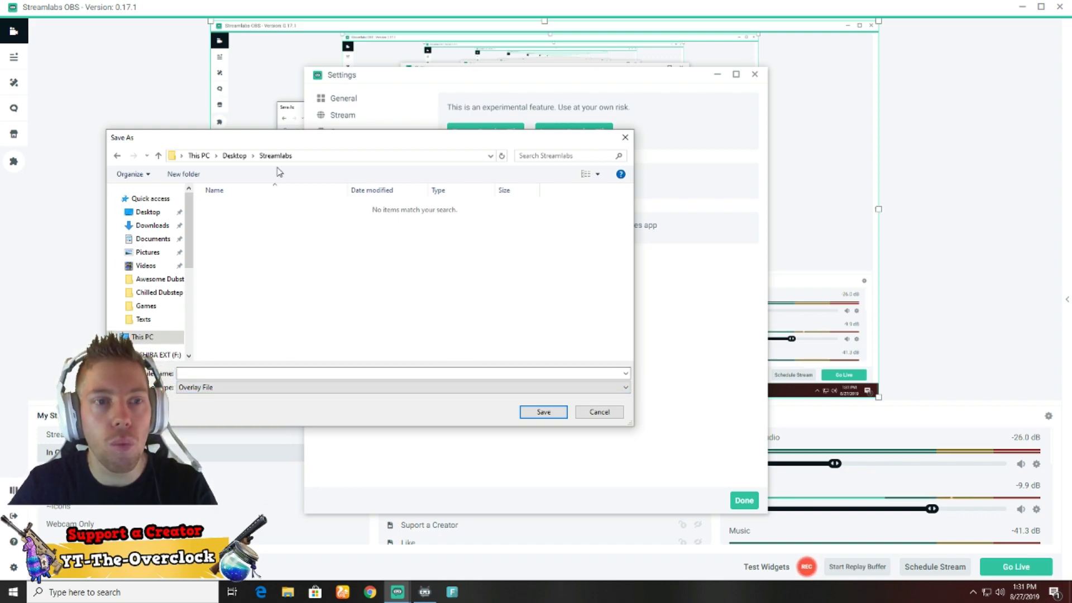
left_click(257, 374)
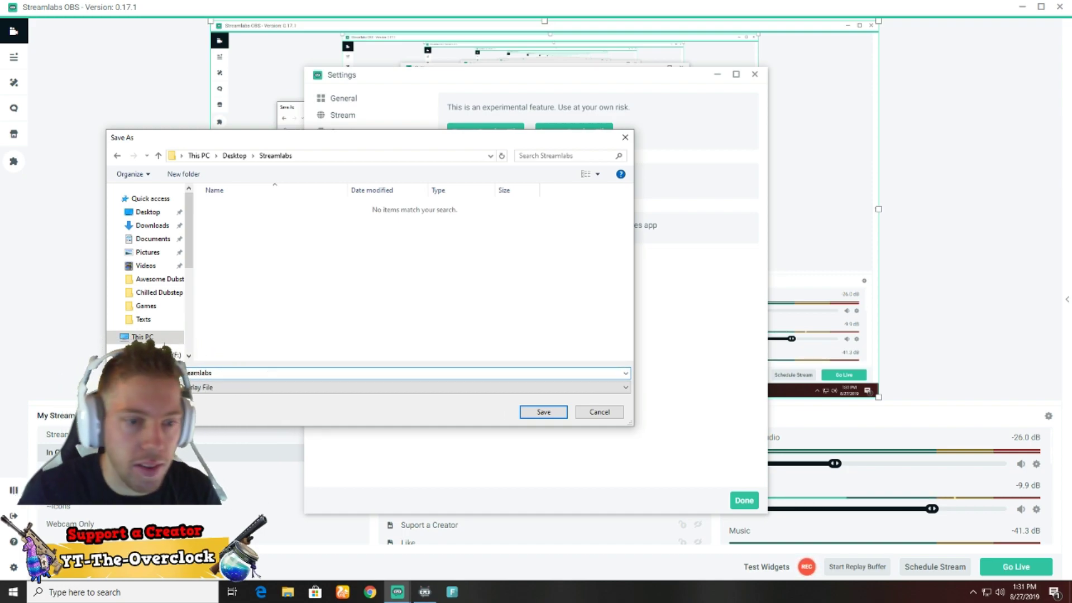
left_click(541, 411)
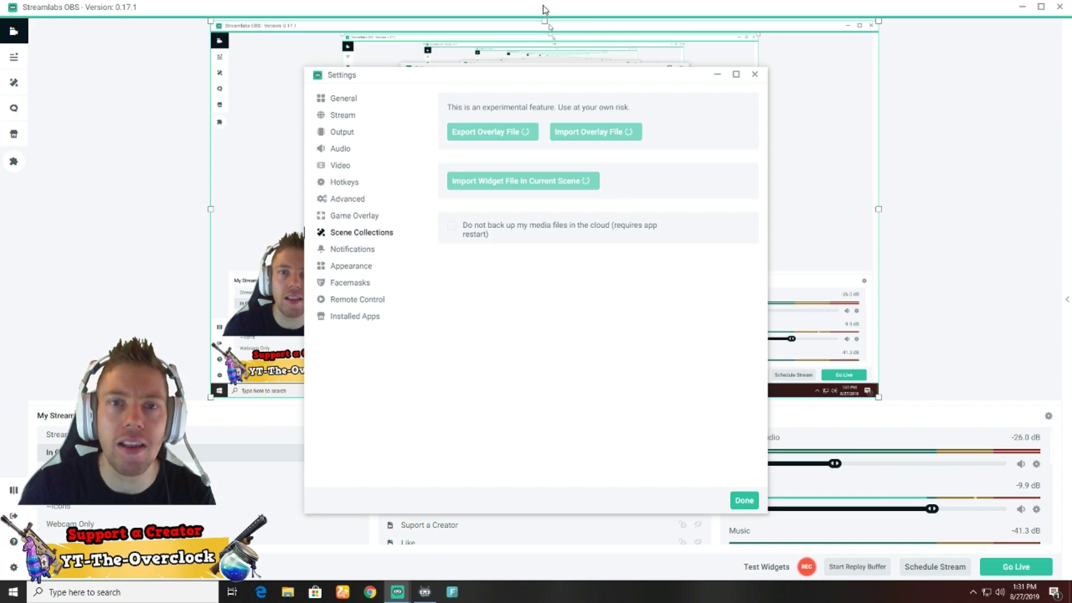
Minimize the OBS main window and Chatbot, leaving Settings on the right side of the desktop
left_click(717, 77)
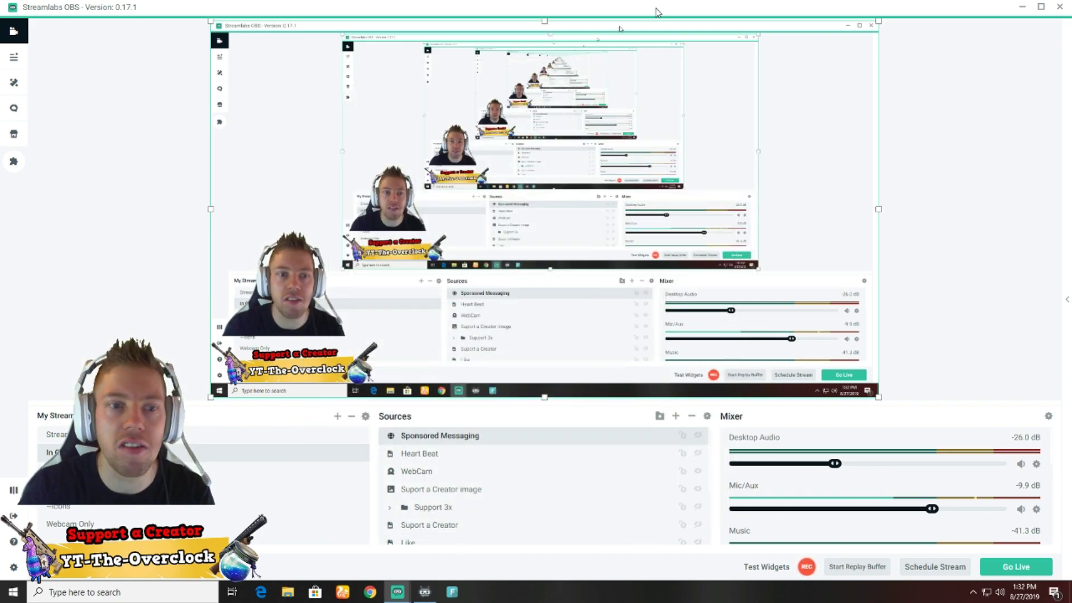
left_click(424, 592)
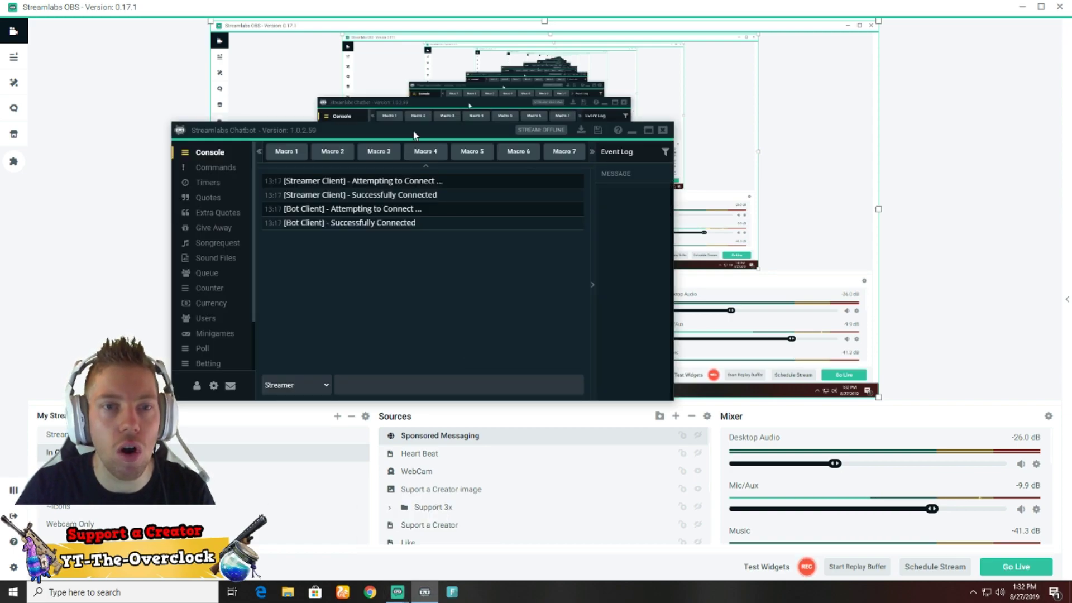
left_click_drag(414, 113, 618, 113)
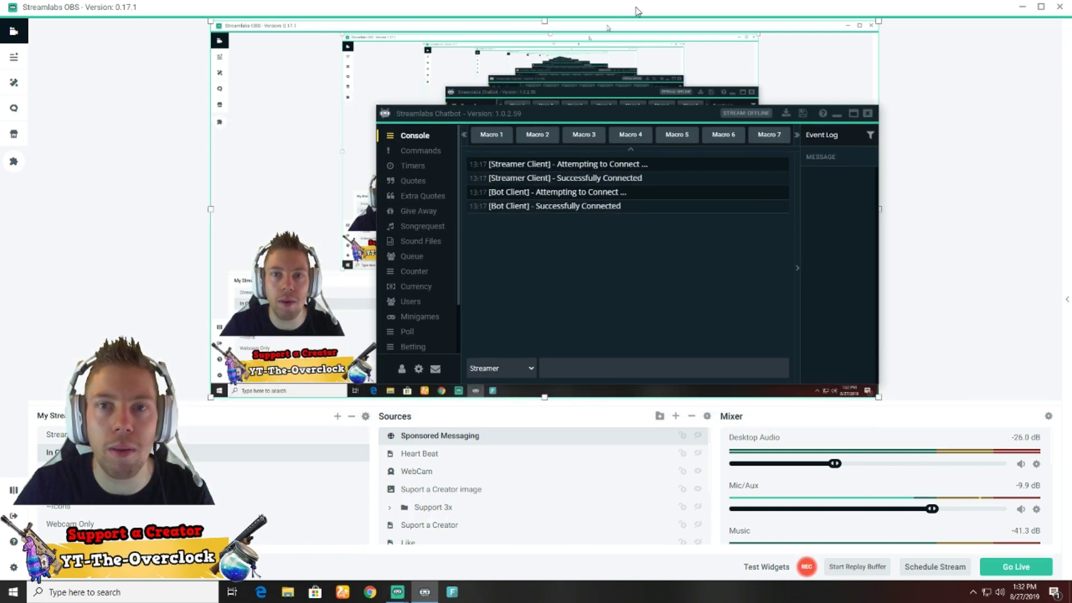
left_click(1022, 7)
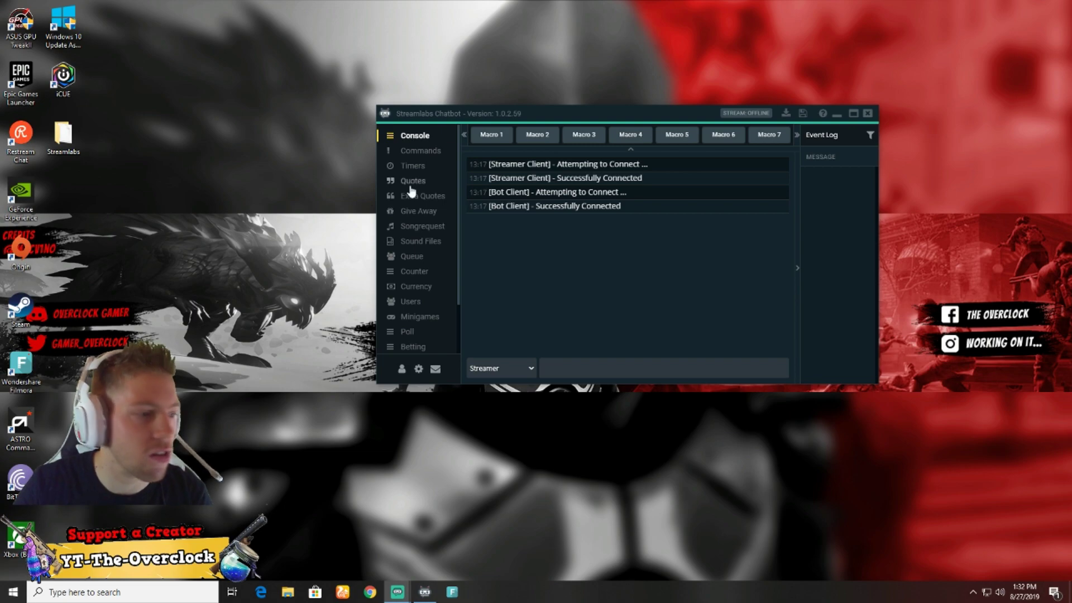
left_click_drag(616, 117, 349, 99)
left_click(397, 592)
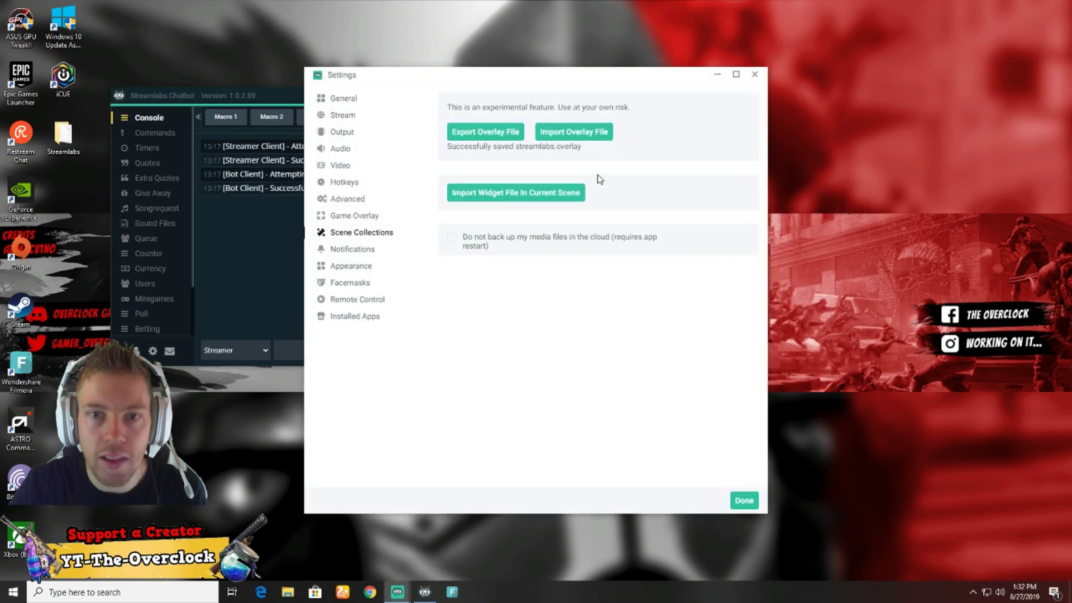
left_click_drag(567, 79, 859, 101)
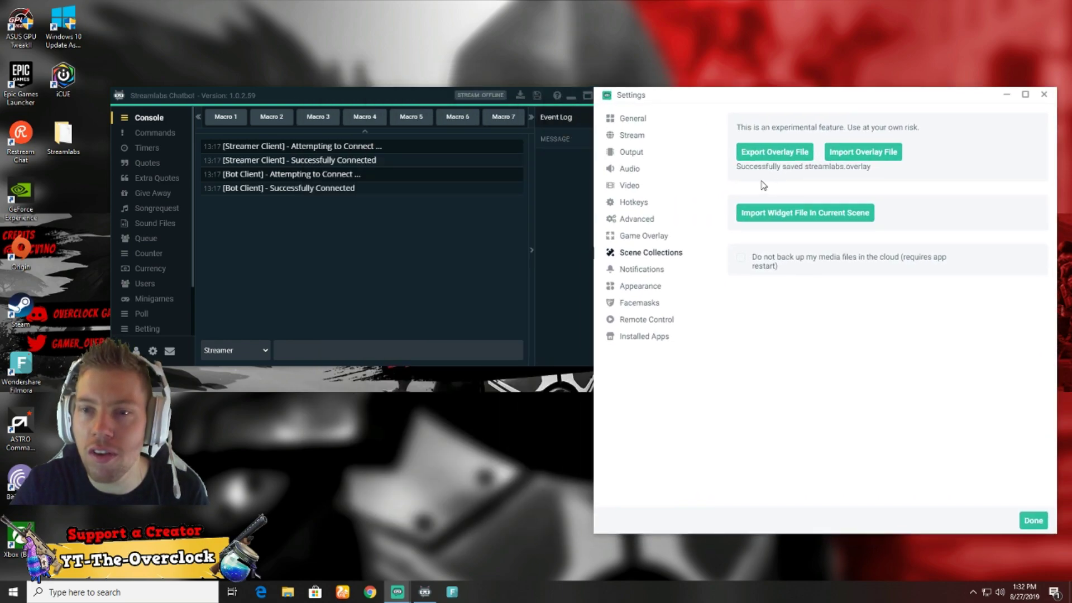
left_click(570, 95)
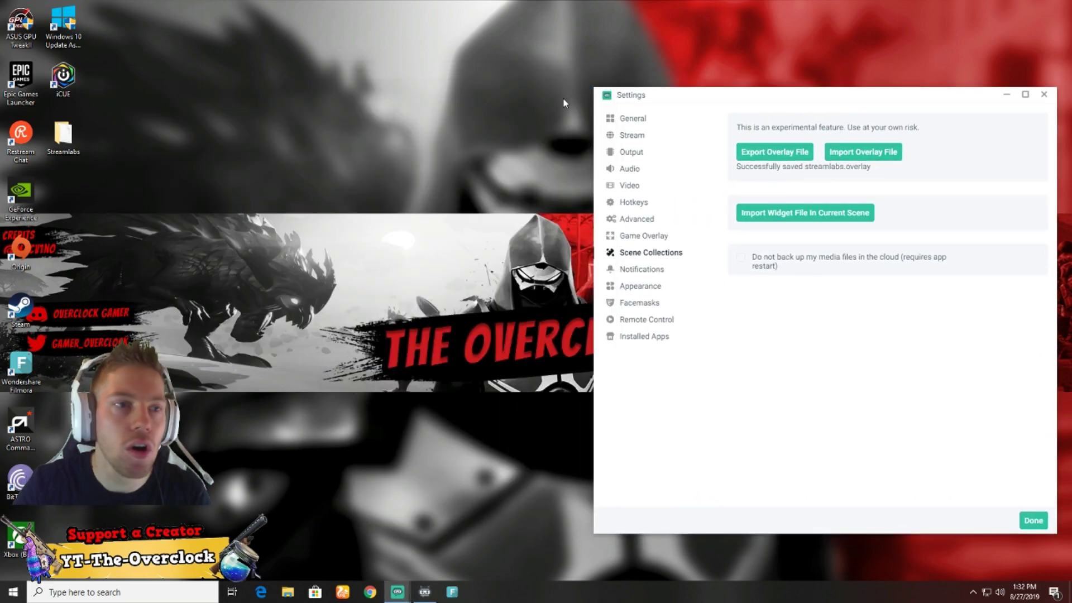
Open the Desktop Streamlabs folder and select streamlabs.overlay to verify the export
left_click_drag(63, 135, 360, 135)
double_click(360, 136)
left_click(311, 201)
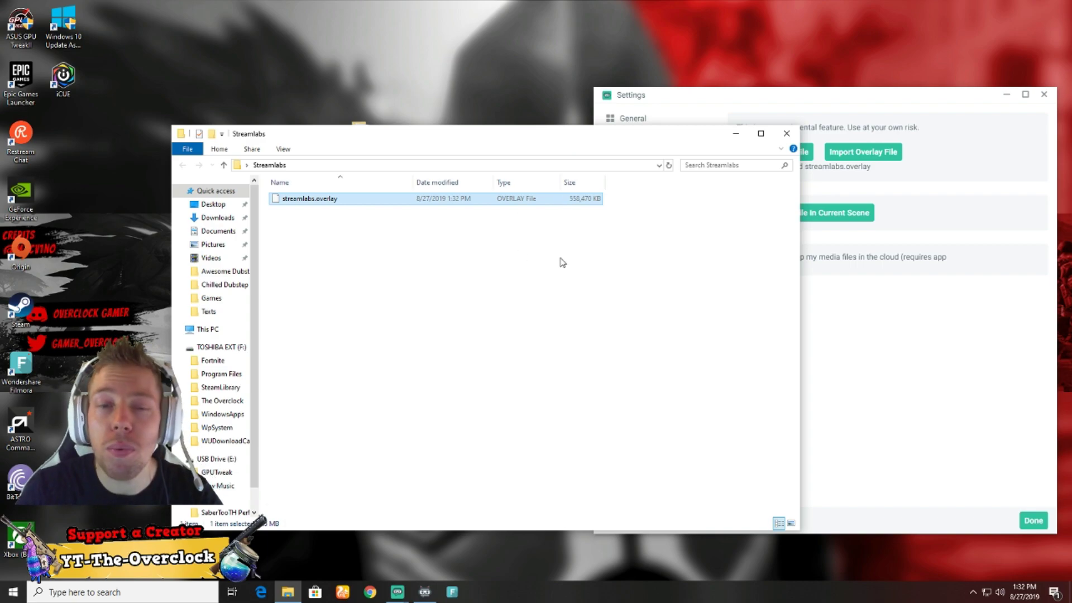
left_click_drag(559, 135, 478, 158)
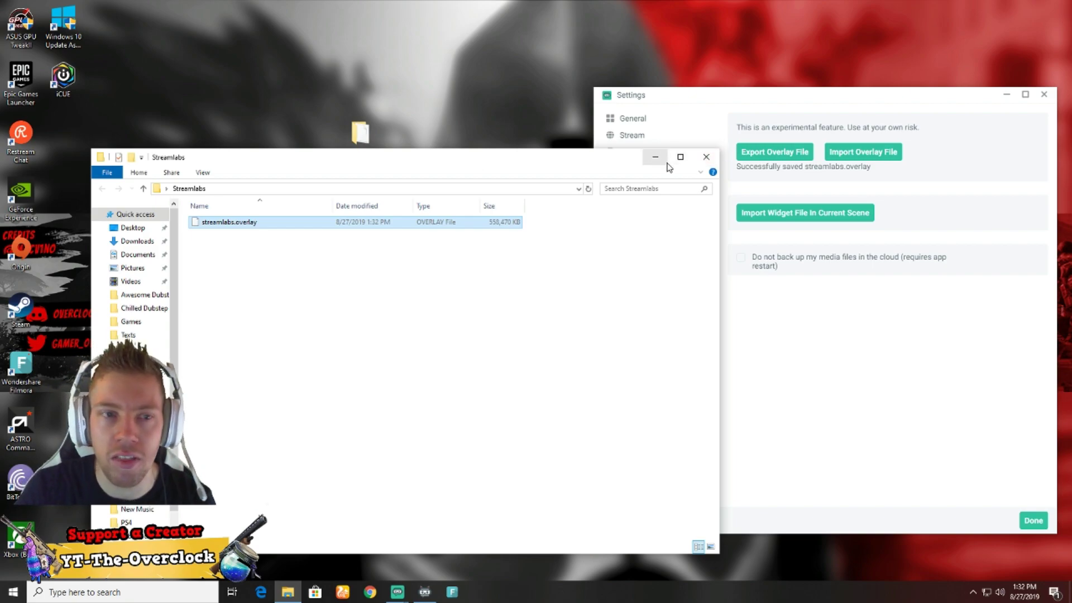
Close the folder window, pick Desktop > Streamlabs > streamlabs.overlay in the import picker, then cancel
left_click(706, 157)
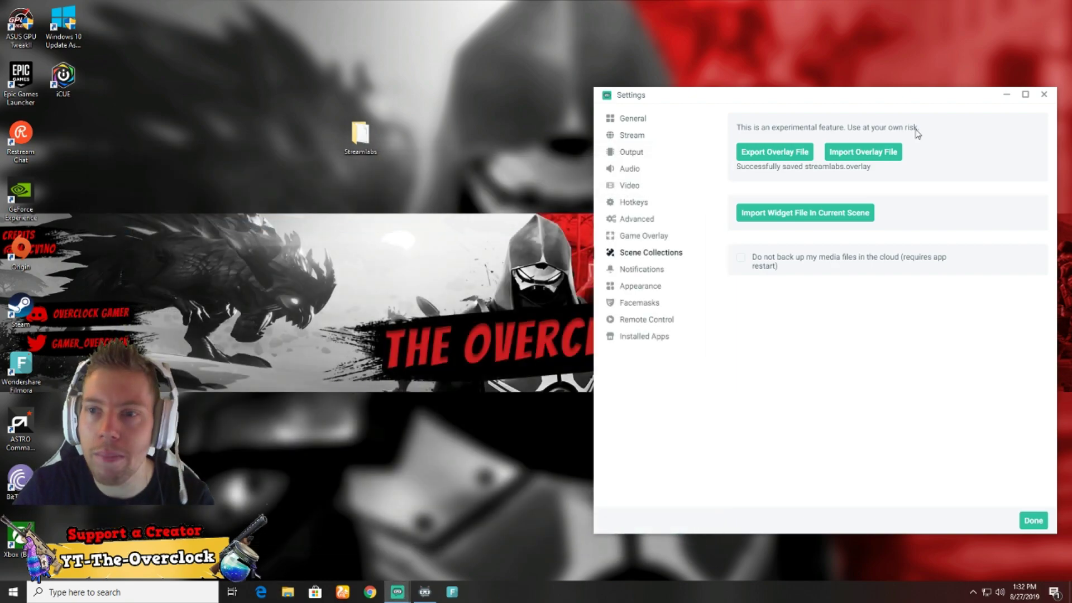
left_click_drag(914, 100, 728, 102)
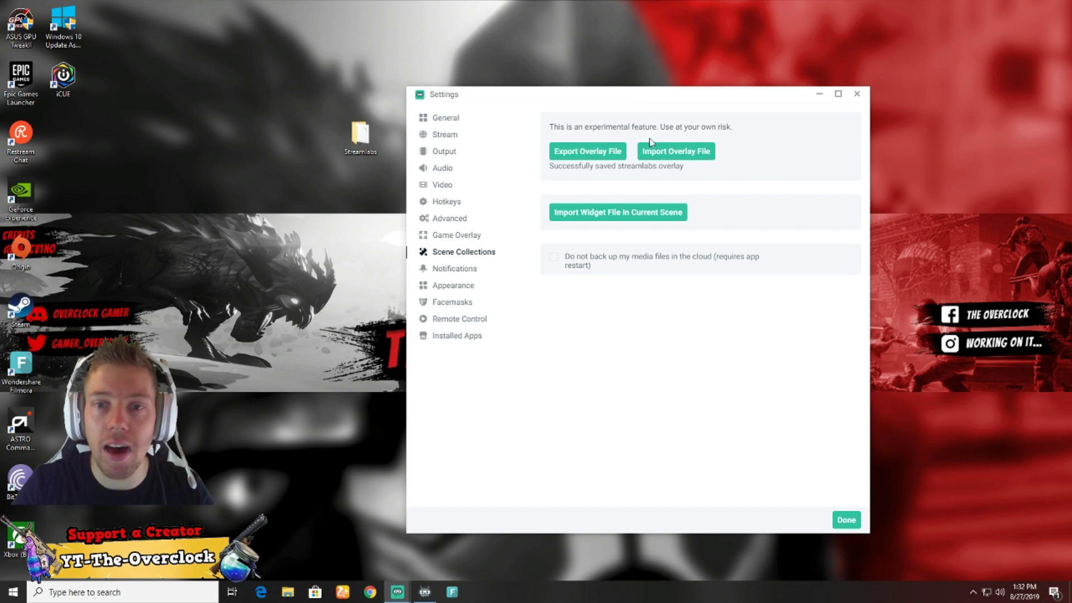
left_click(655, 154)
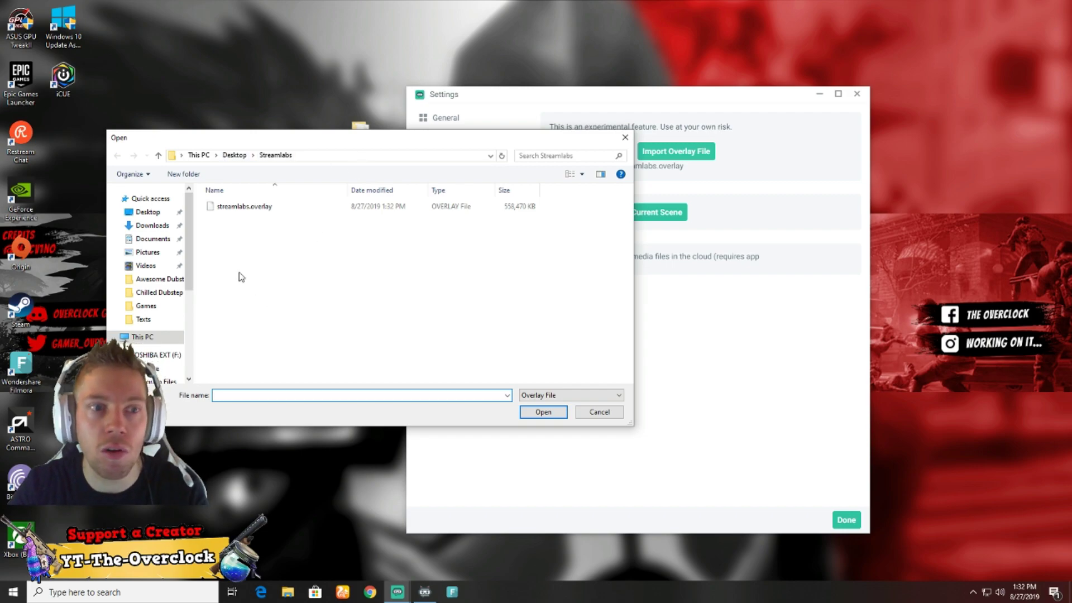
left_click(146, 213)
double_click(217, 211)
left_click(251, 208)
left_click(613, 415)
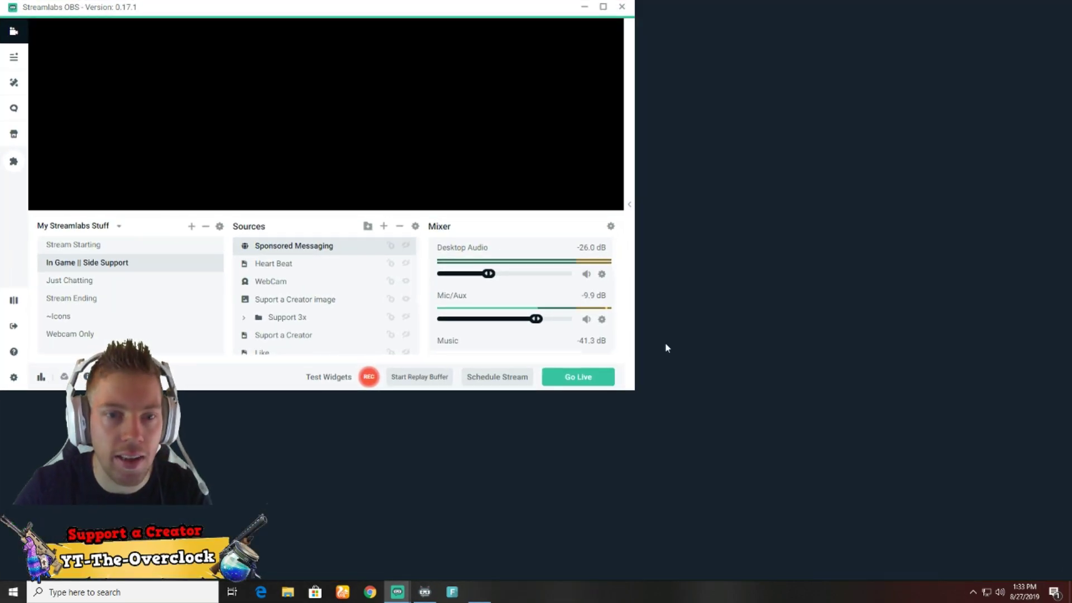
Maximize the Streamlabs OBS window and scroll through the mixer to check it
key("super+Up")
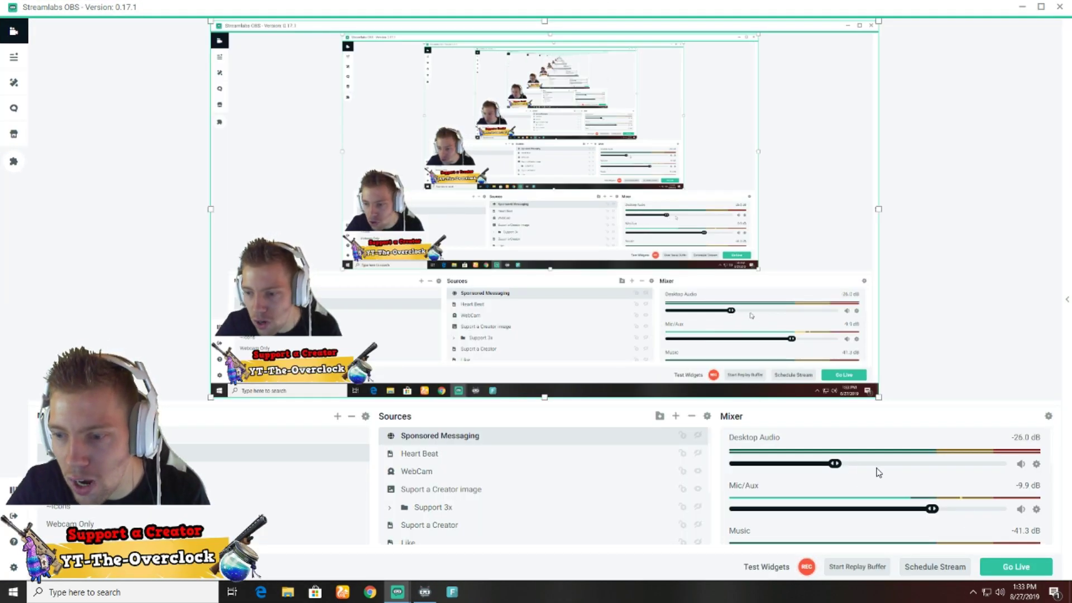
scroll(936, 463, "down", 1)
scroll(936, 464, "down", 2)
scroll(952, 454, "up", 1)
scroll(942, 478, "up", 3)
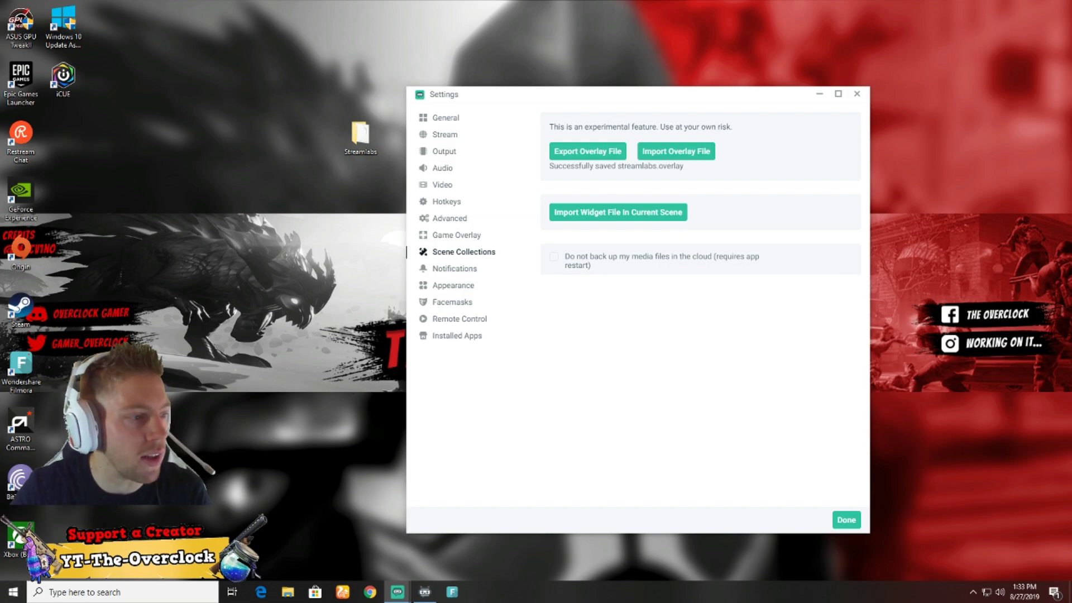
Close Settings and move the Streamlabs Chatbot window into view
left_click(857, 94)
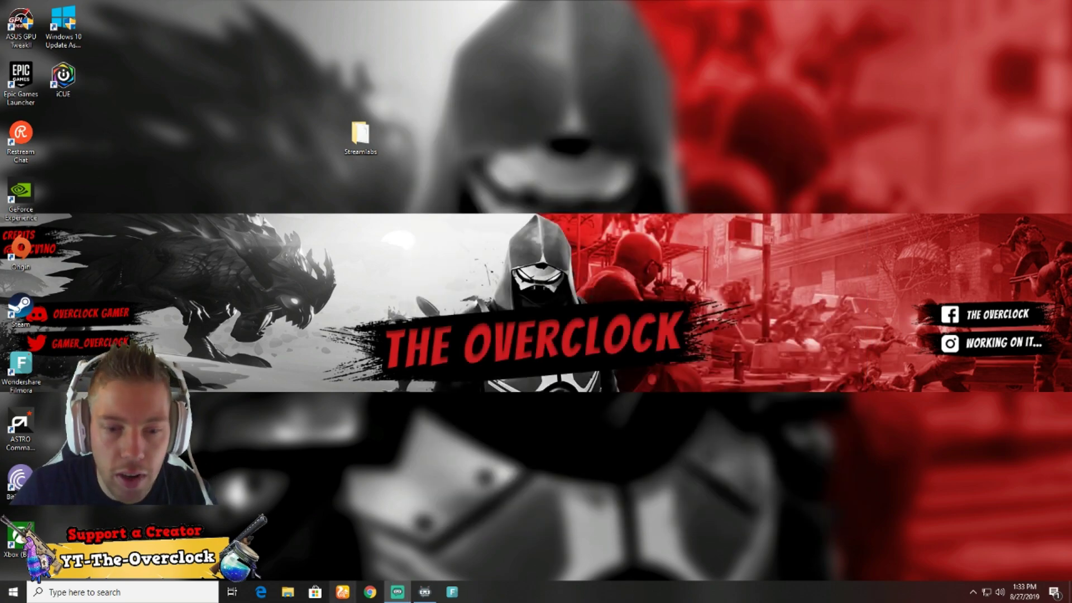
left_click(424, 591)
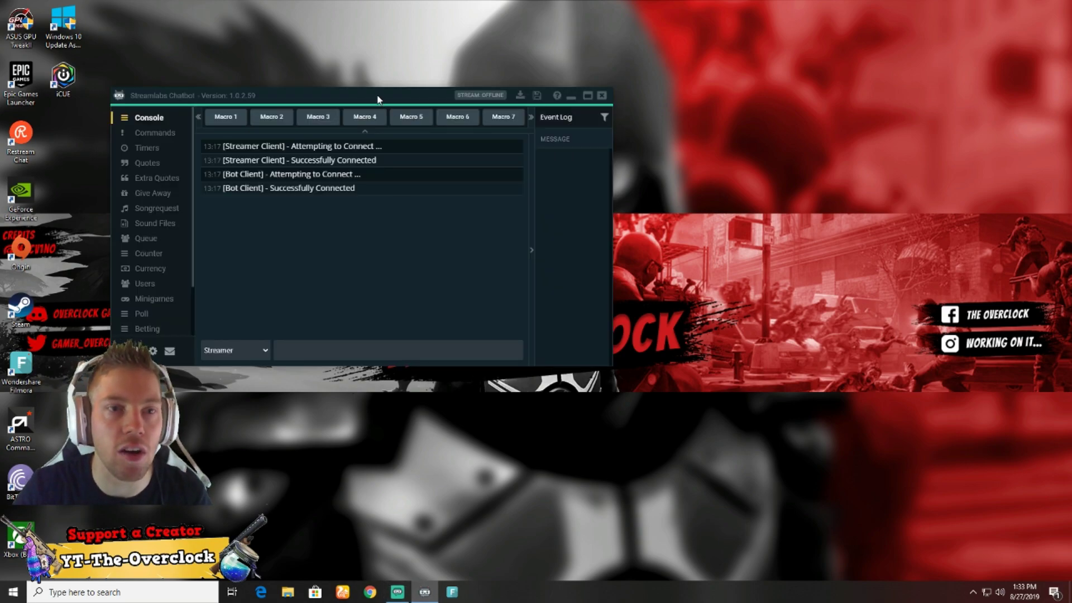
left_click_drag(379, 98, 619, 105)
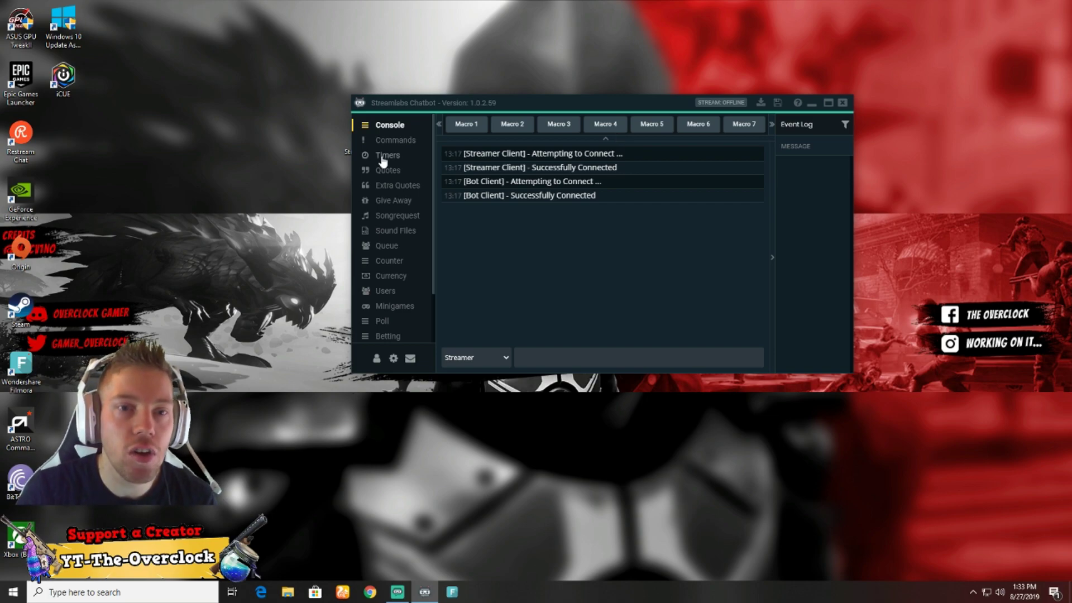
Scroll through the Chatbot Commands list (!facebook, !twitch, donation, subscribe)
left_click(395, 140)
scroll(498, 204, "down", 1)
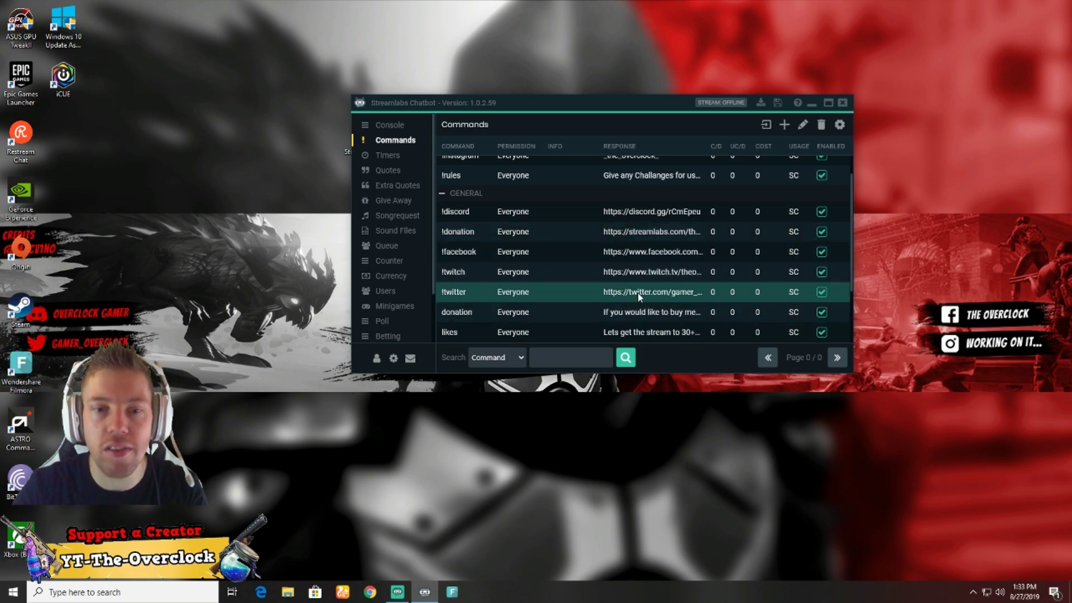
scroll(630, 286, "down", 1)
scroll(629, 286, "down", 1)
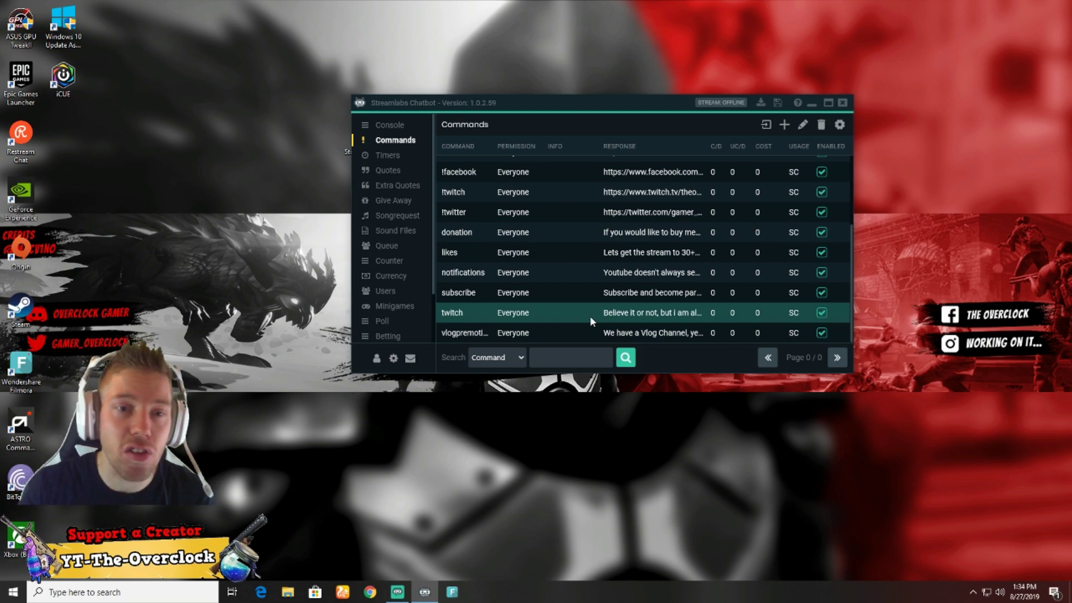
Open the !join viewer queue at 10 points from the Queue page, then return to Console
left_click(398, 203)
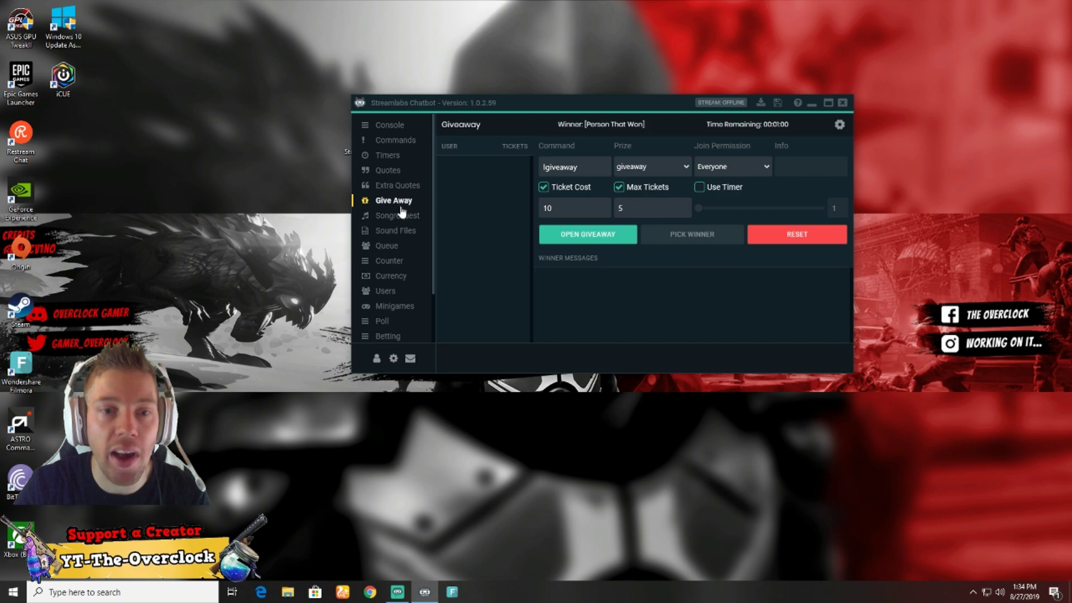
left_click(407, 231)
left_click(391, 246)
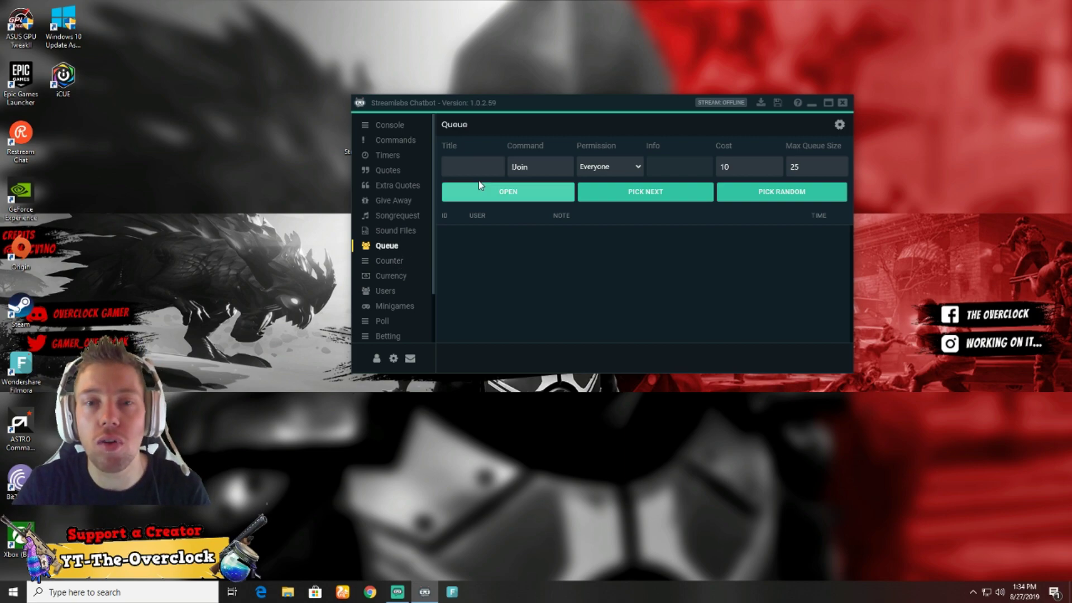
left_click(523, 200)
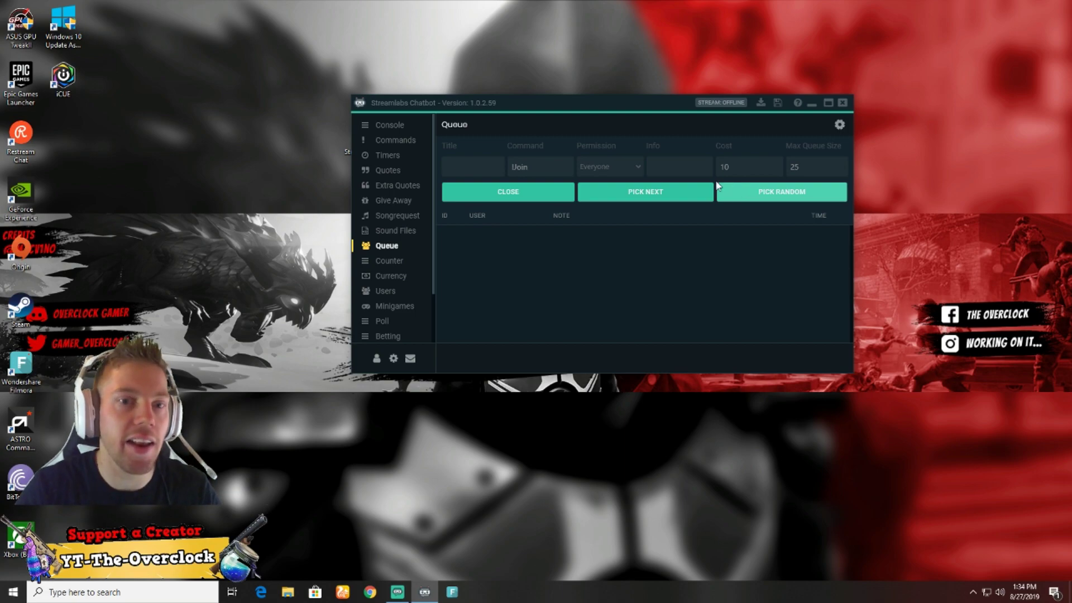
left_click(394, 203)
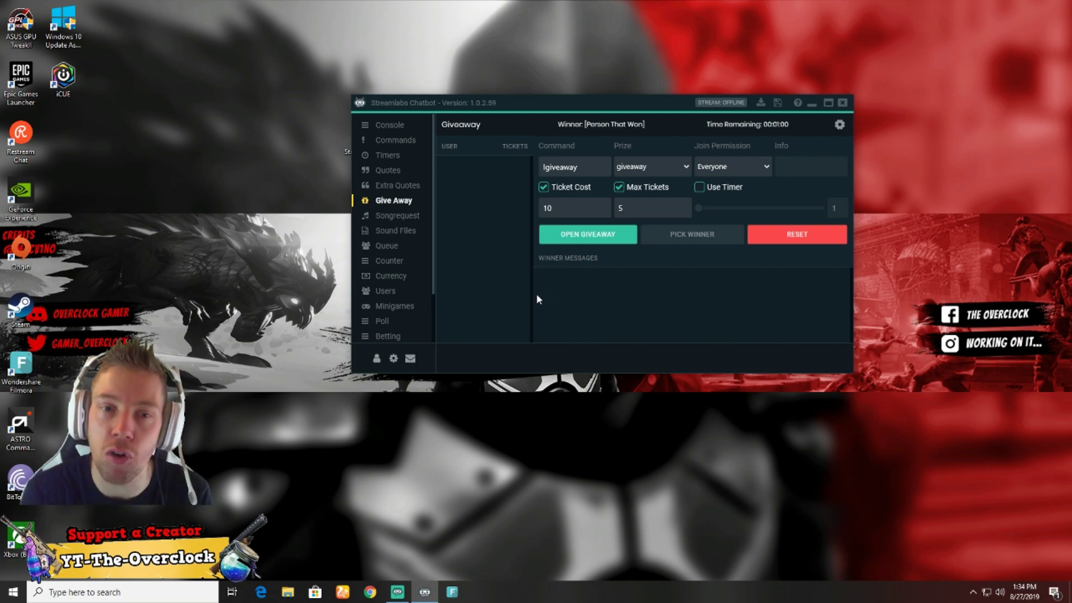
left_click(398, 126)
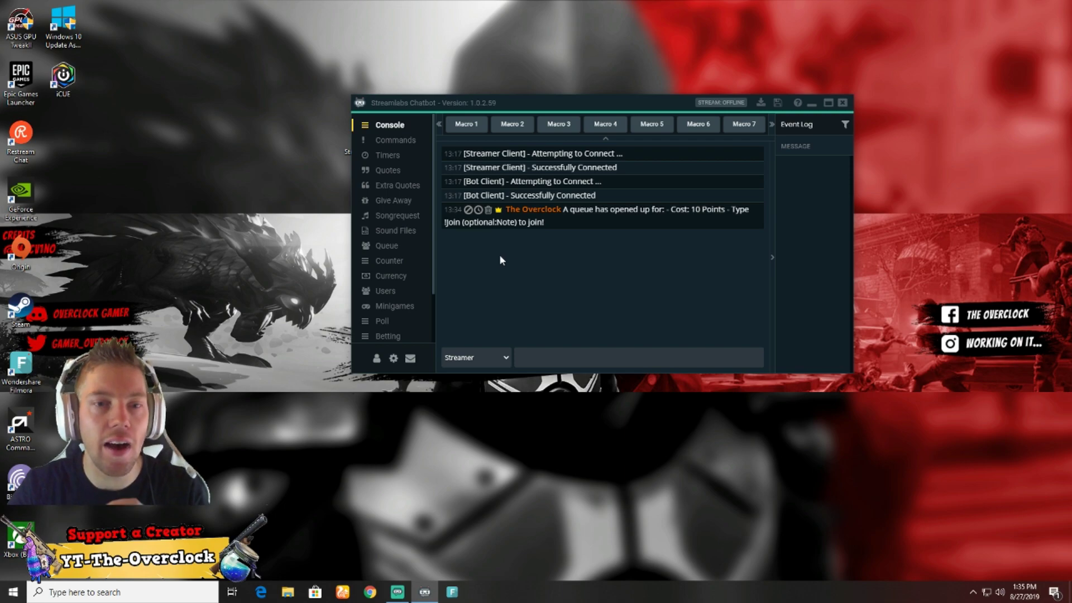
Open Connections > Cloud and attempt a backup, dismissing the failure message
left_click(377, 362)
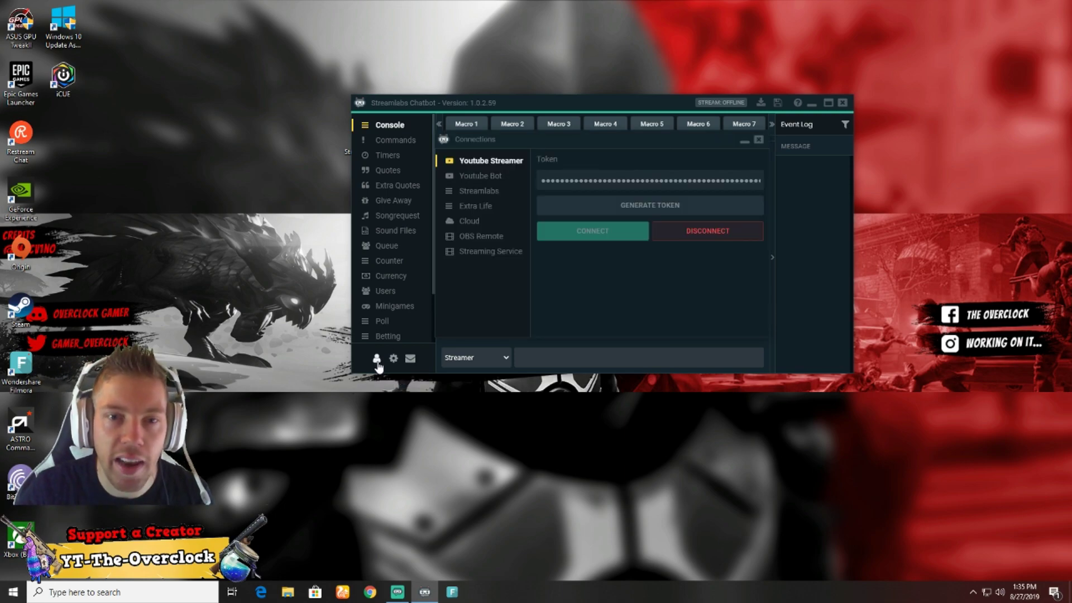
left_click(480, 224)
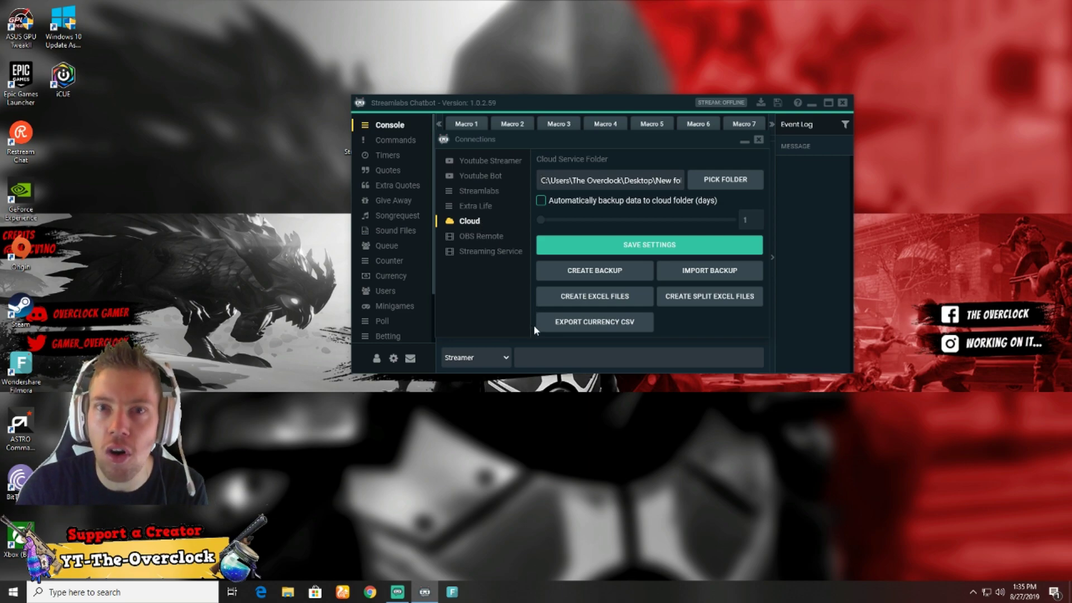
left_click(595, 282)
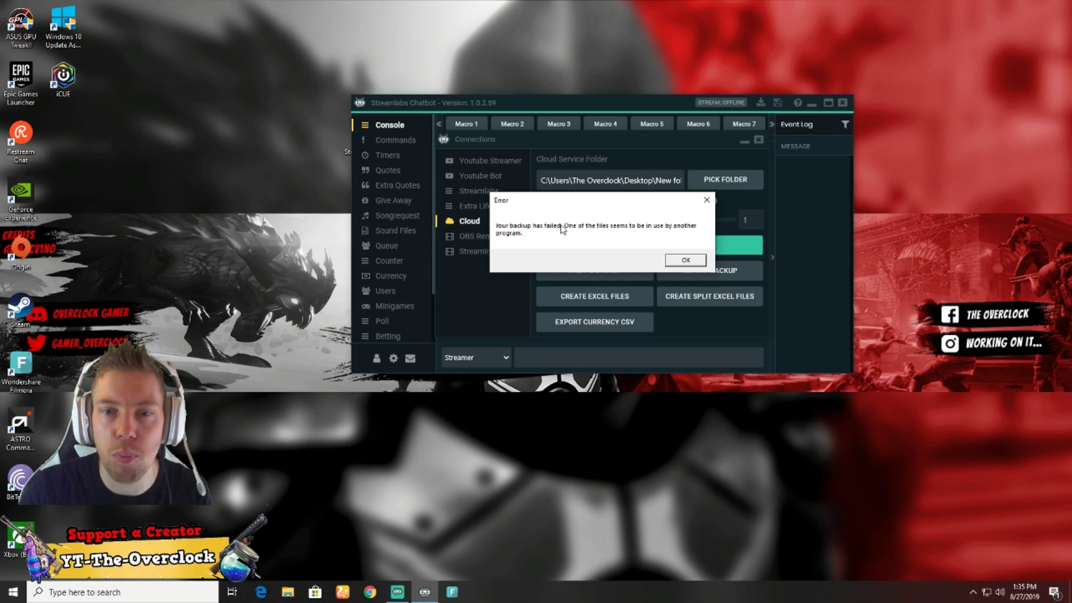
left_click(667, 259)
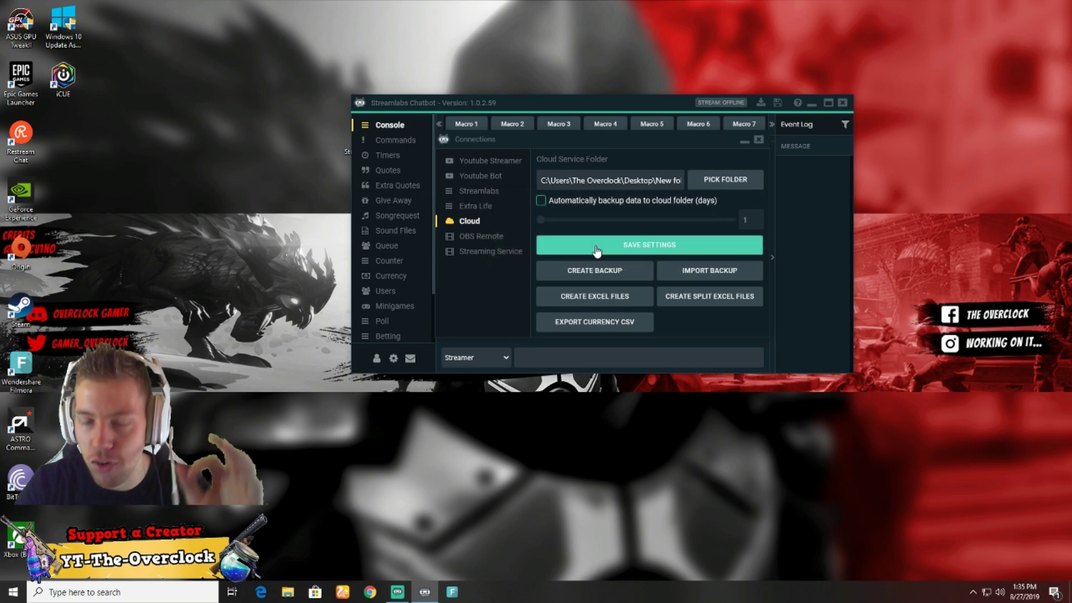
Create a Desktop folder named Streamchatbot and choose it as the cloud folder
left_click(704, 181)
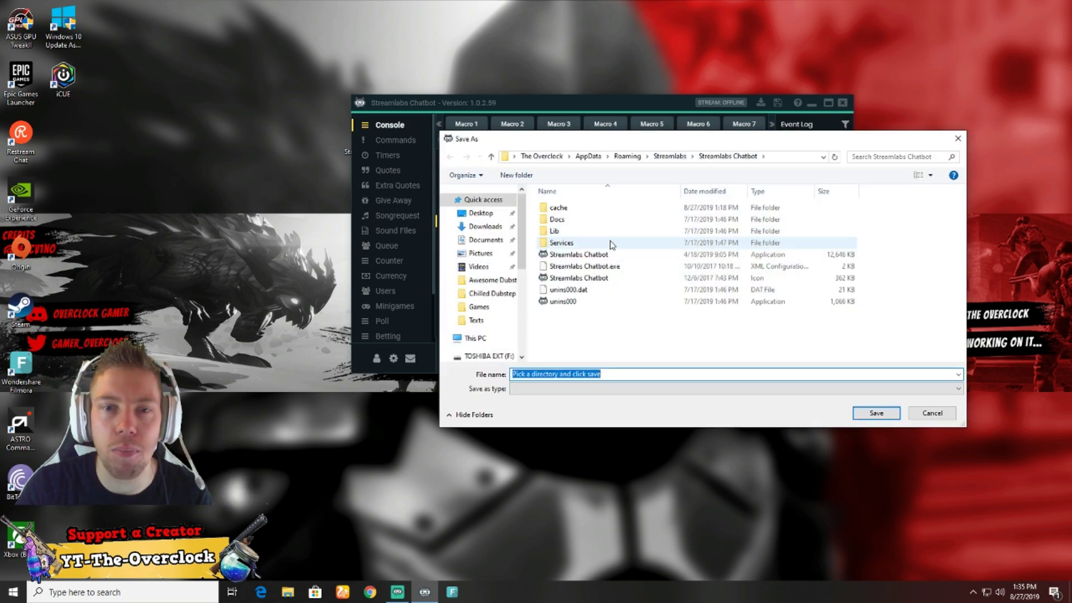
left_click(483, 214)
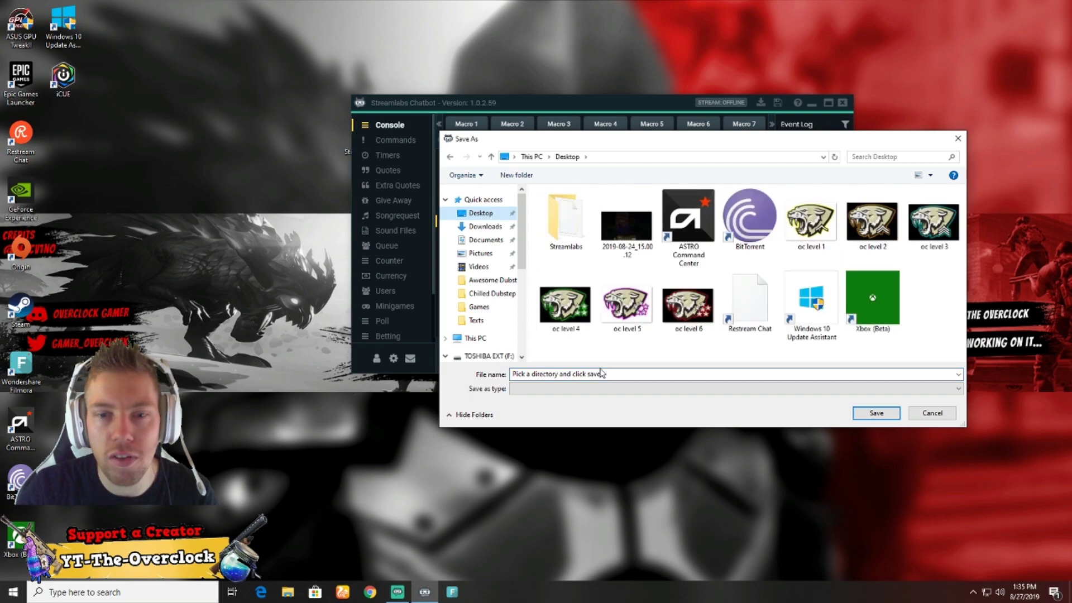
right_click(670, 360)
mouse_move(708, 488)
left_click(847, 360)
type("Streamchatbot")
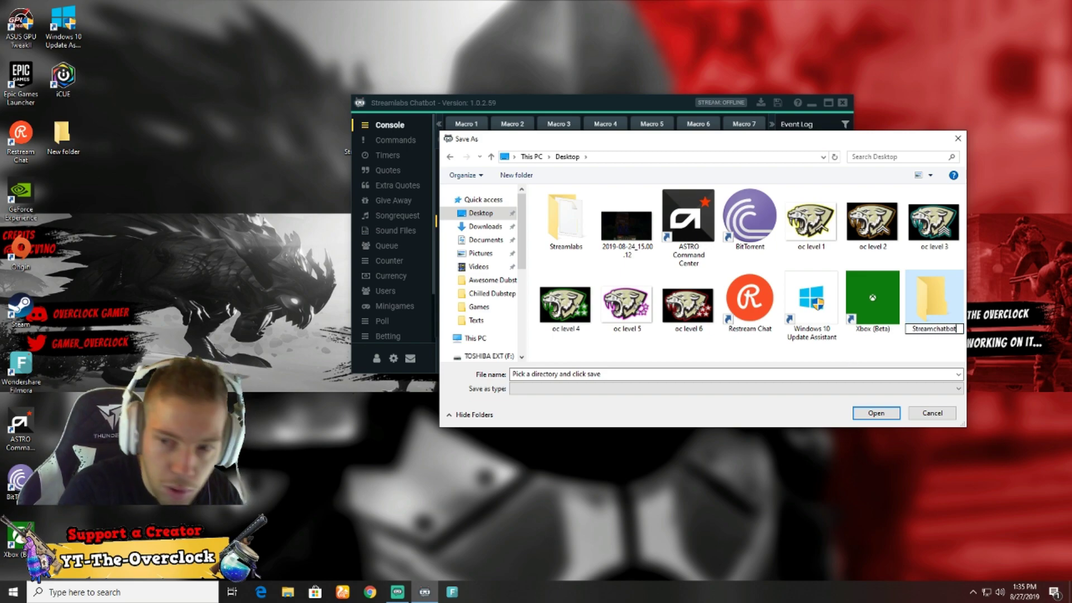
key("Tab")
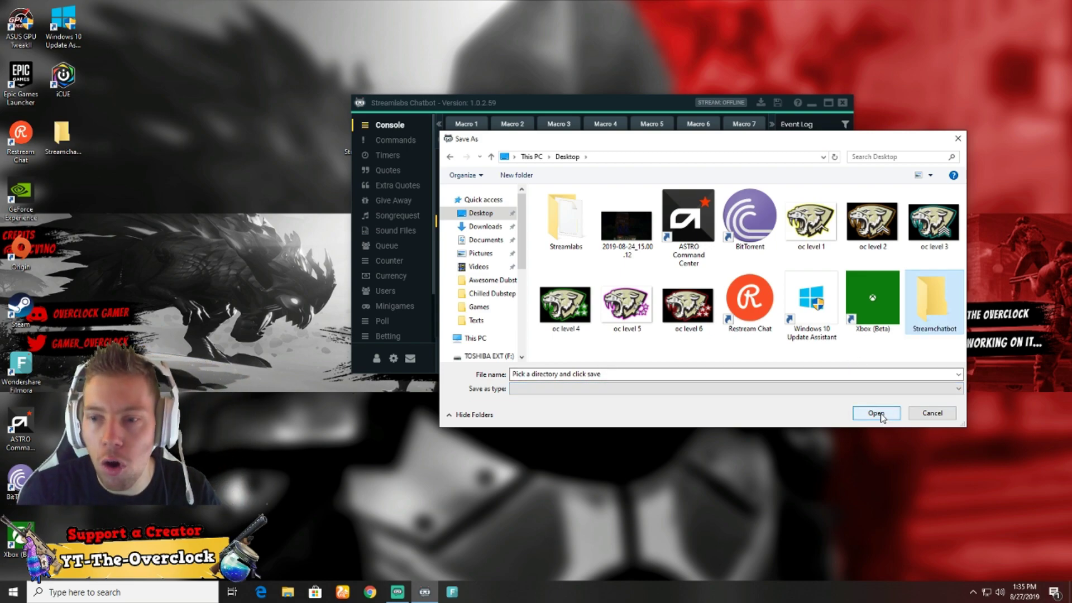
left_click(876, 414)
left_click(876, 413)
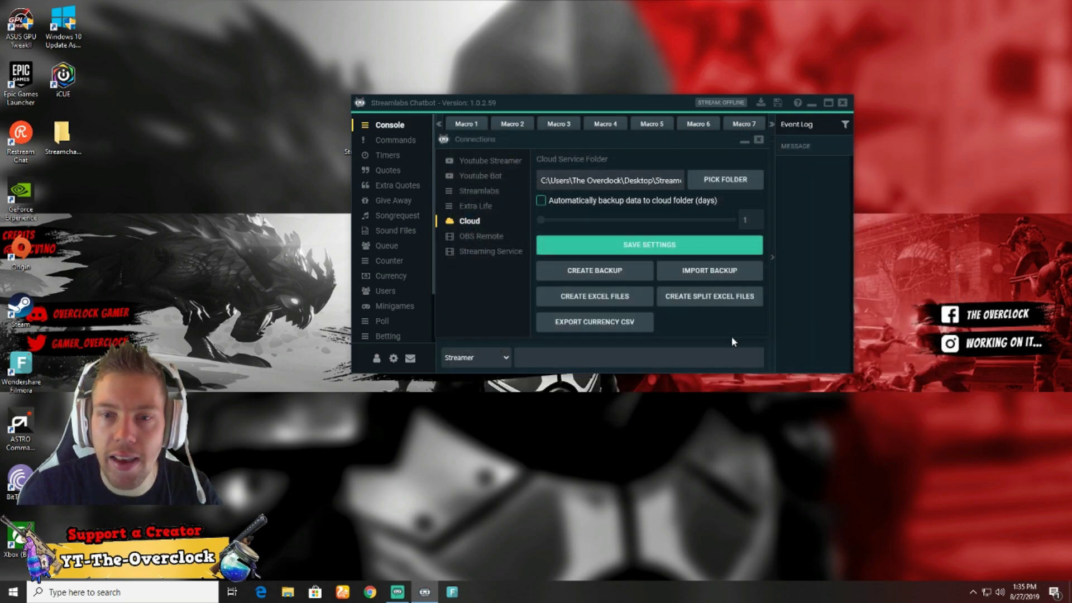
Save the cloud settings and create a bot backup in Streamchatbot
left_click(648, 249)
left_click(633, 257)
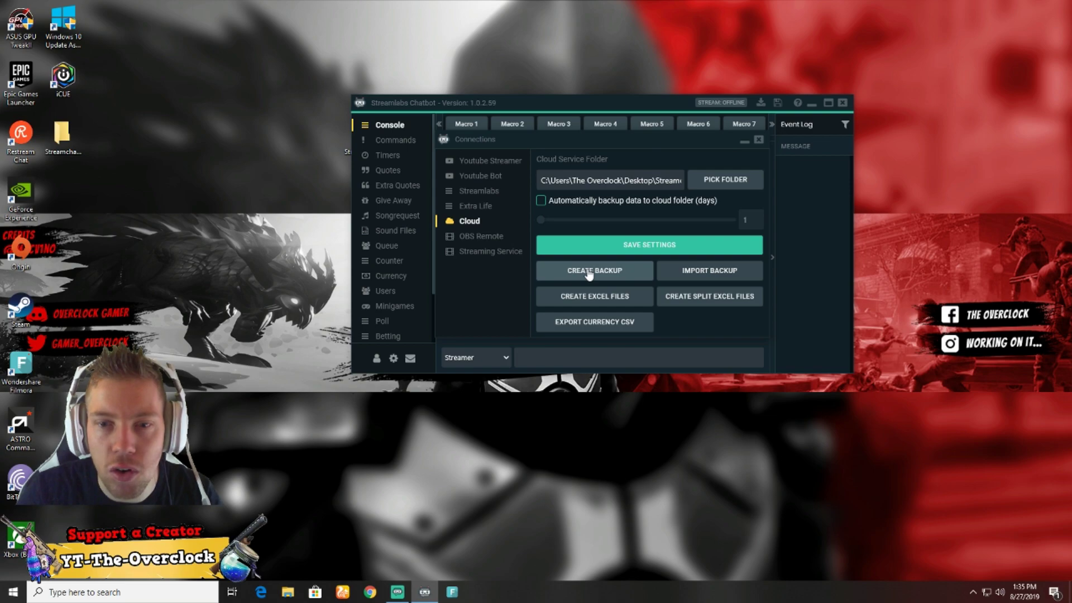
left_click(589, 273)
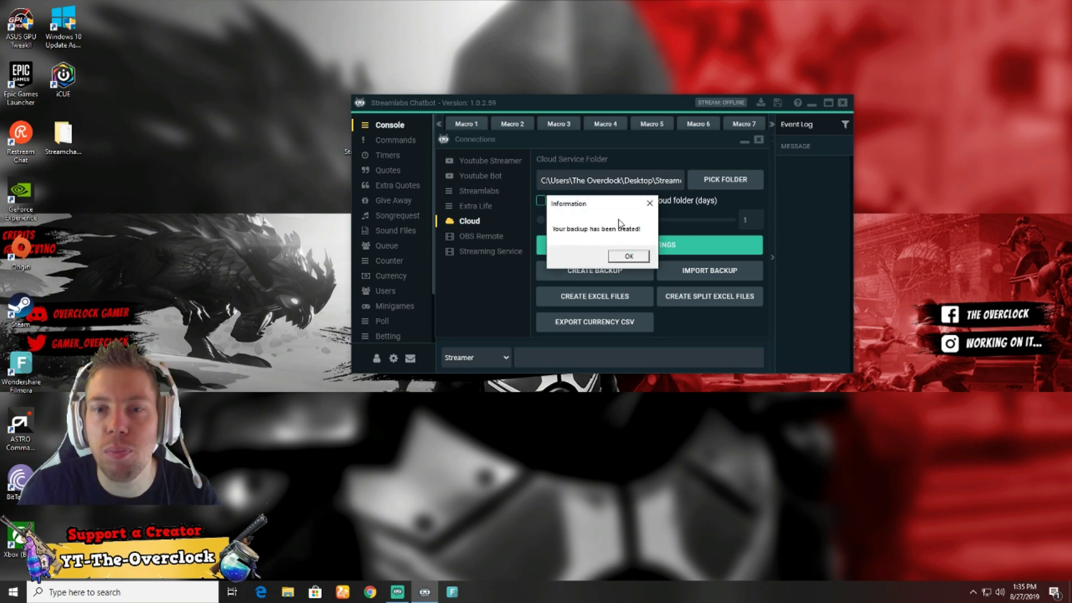
left_click(628, 256)
Refresh the desktop, move the Chatbot window aside, and open then close the Streamlabs folder
right_click(209, 218)
left_click(239, 251)
left_click_drag(419, 103, 466, 103)
left_click_drag(367, 133, 240, 132)
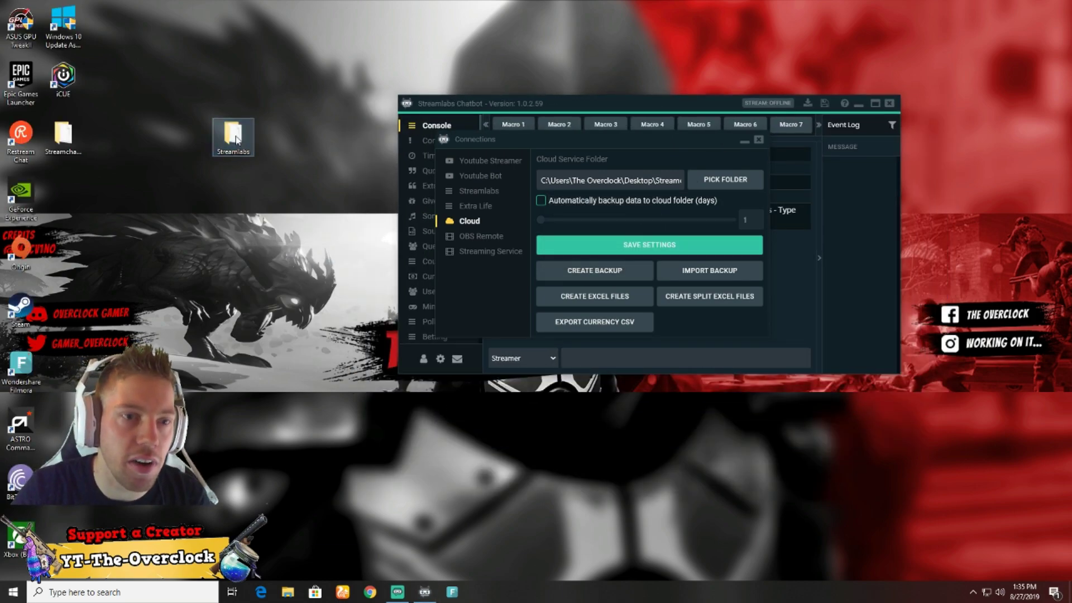
double_click(234, 134)
left_click(706, 157)
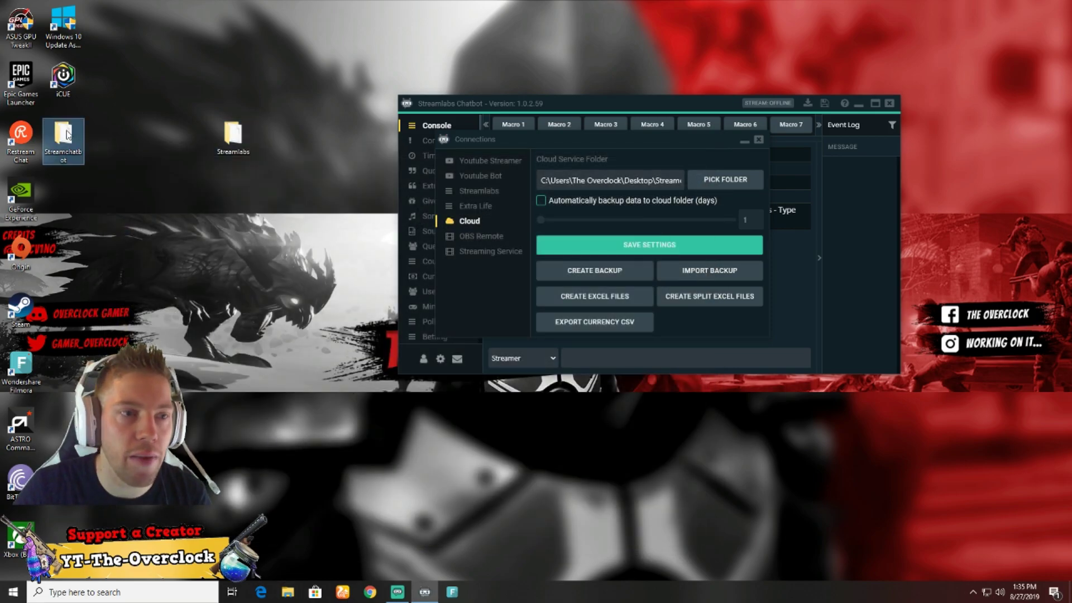
Open the Streamchatbot desktop folder and select the 27-08-2019.abbv2 backup file
double_click(63, 134)
left_click_drag(380, 164, 566, 140)
left_click(415, 201)
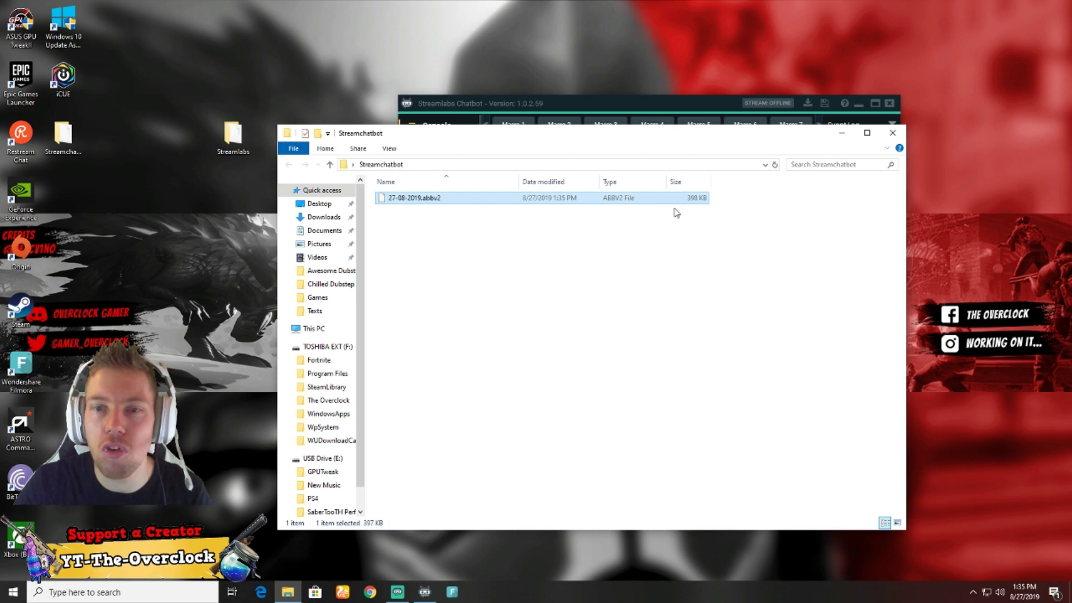
Close the folder window and start Import Backup, declining once, then confirming Yes
left_click(890, 136)
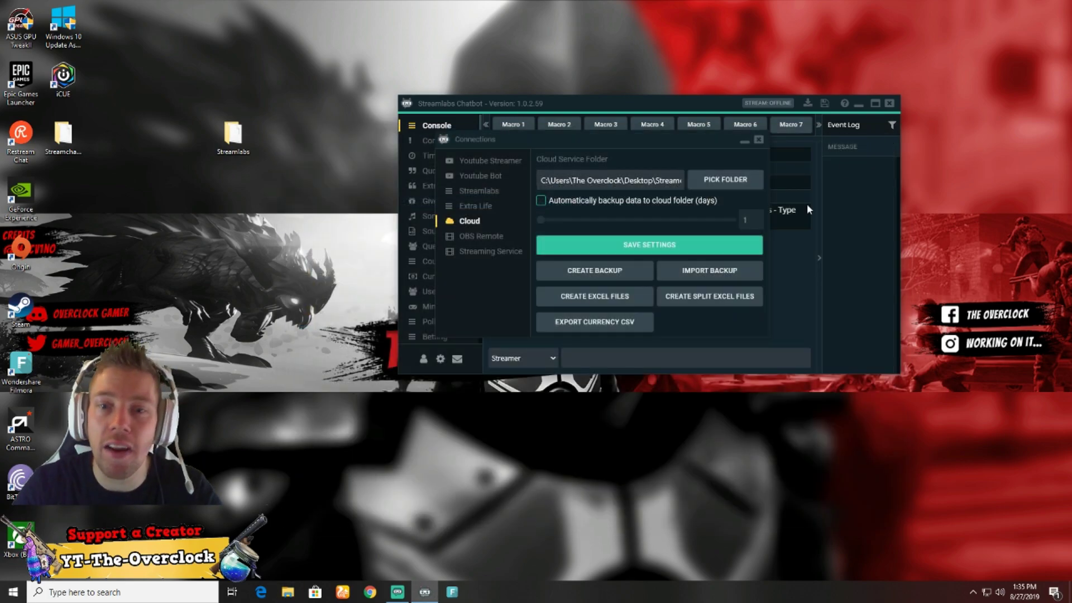
left_click(709, 275)
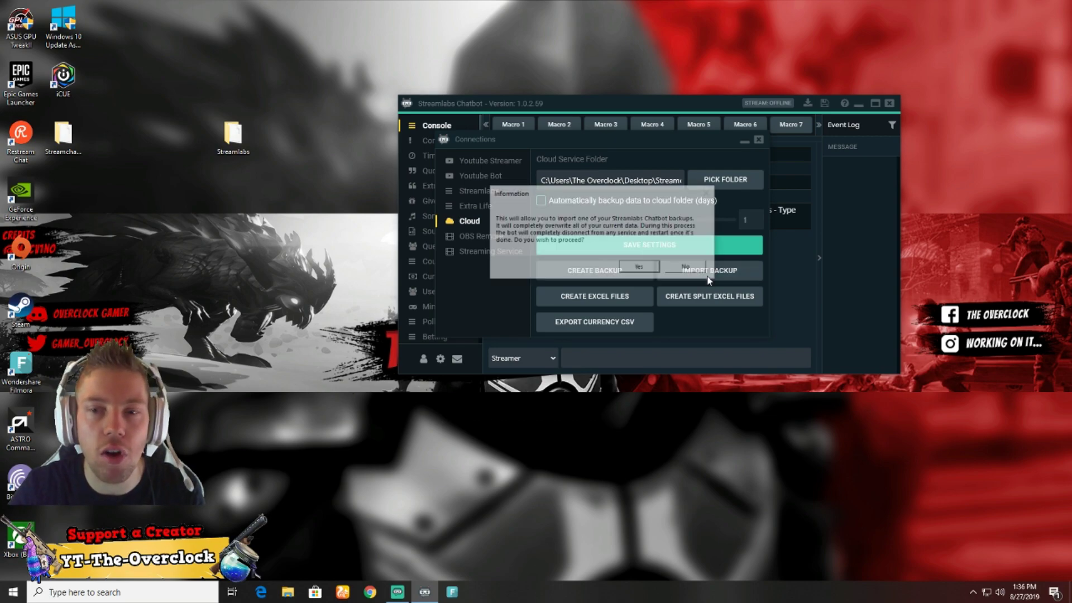
left_click(687, 269)
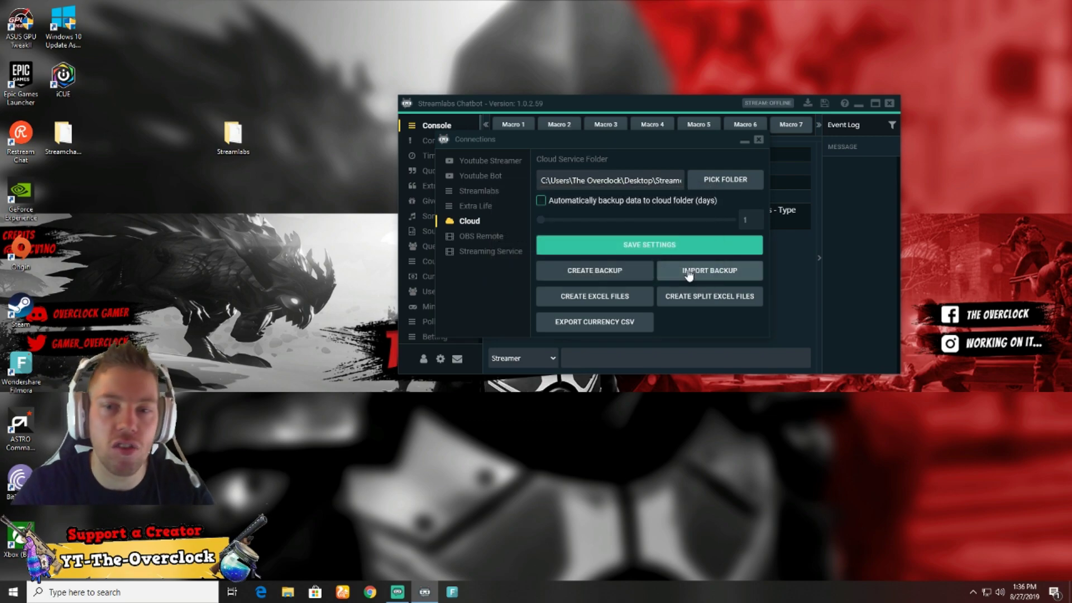
left_click(690, 273)
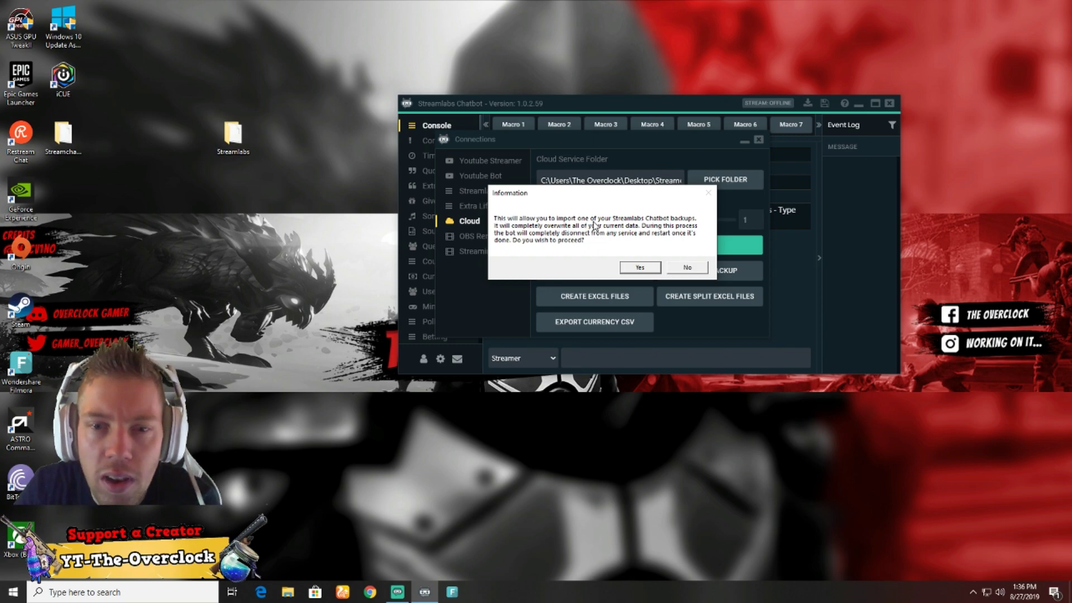
left_click(641, 269)
Browse to Desktop > Streamchatbot, pick 27-08-2019.abbv2, then cancel the import
left_click(477, 213)
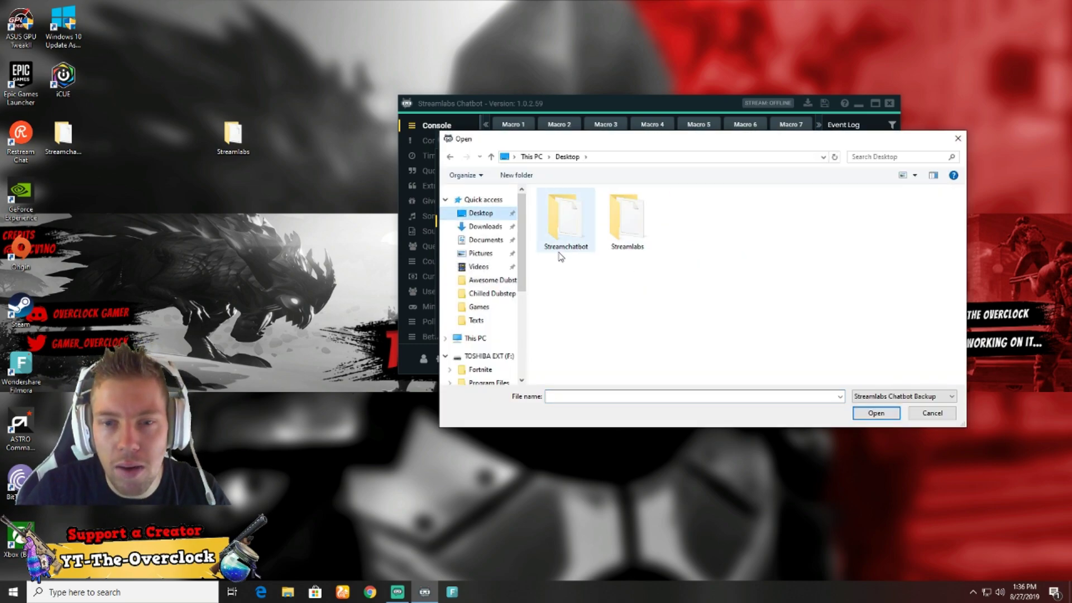
double_click(586, 243)
left_click(589, 210)
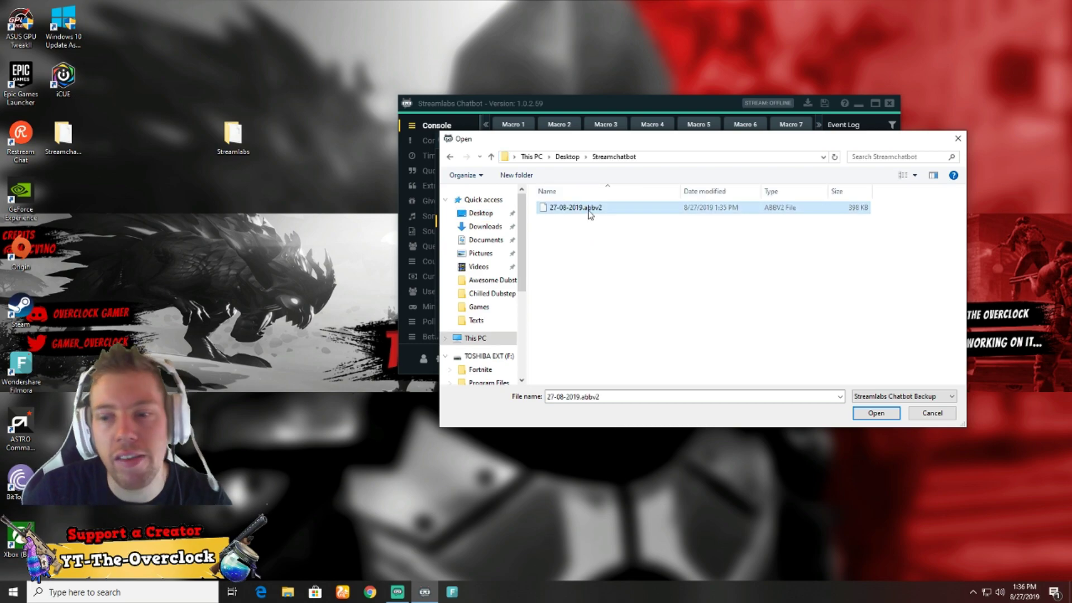
left_click(917, 411)
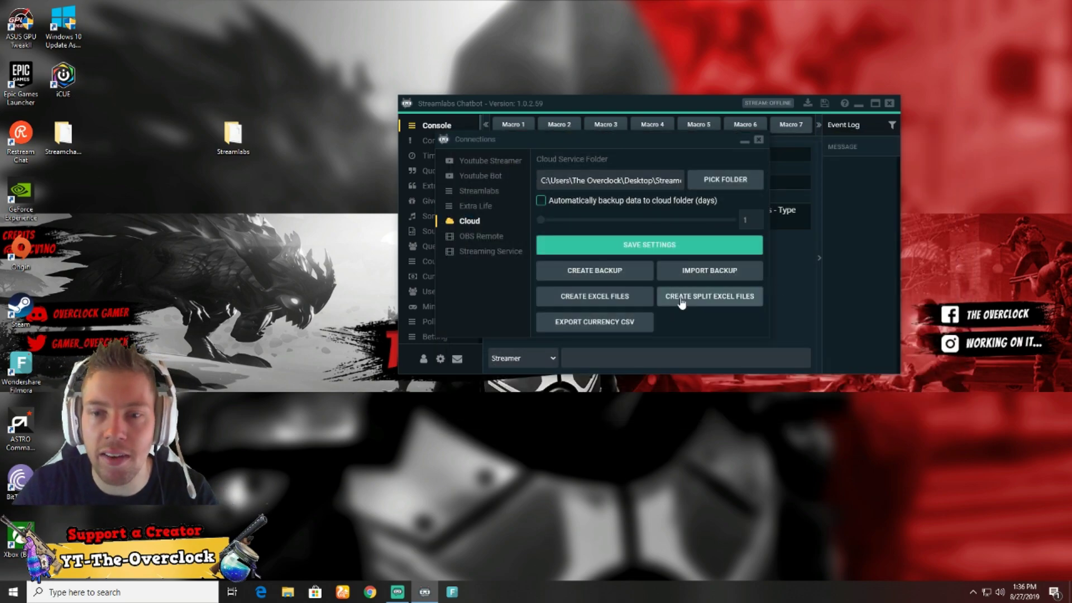
Close the Connections window to return to the Chatbot console log
left_click(758, 139)
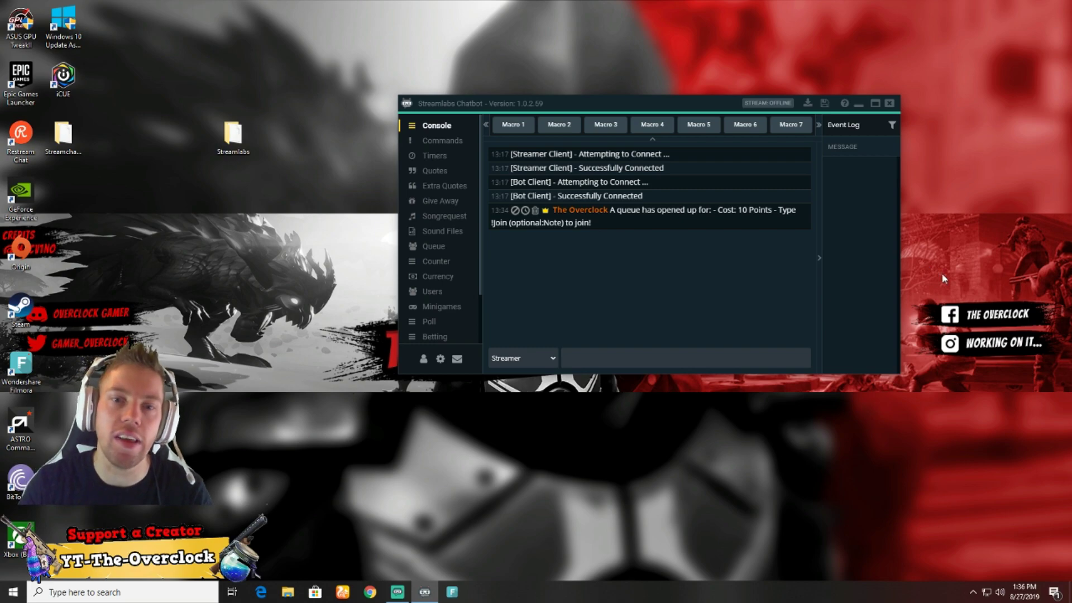